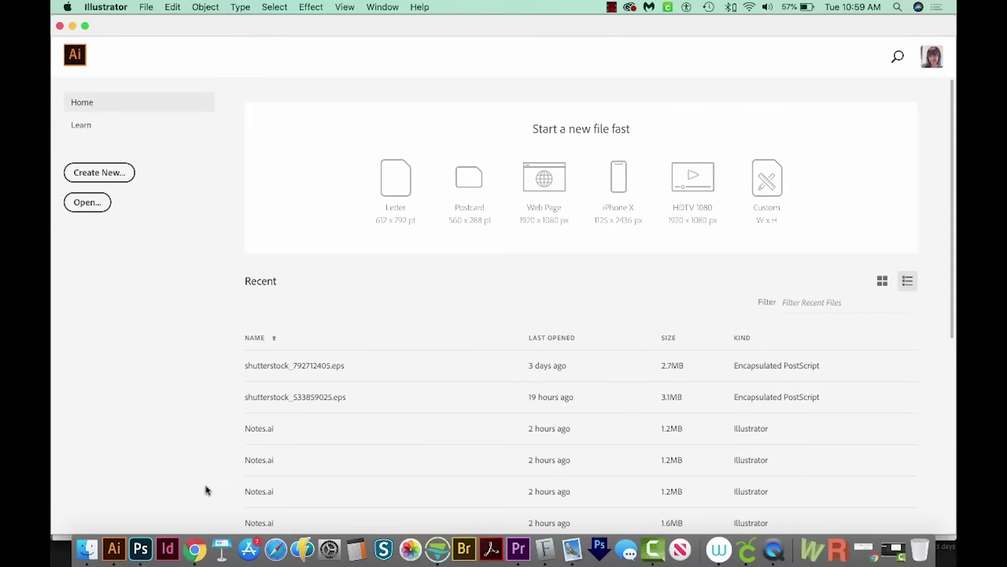
Step: Create a new blank Letter-size document from the Print presets
left_click(106, 179)
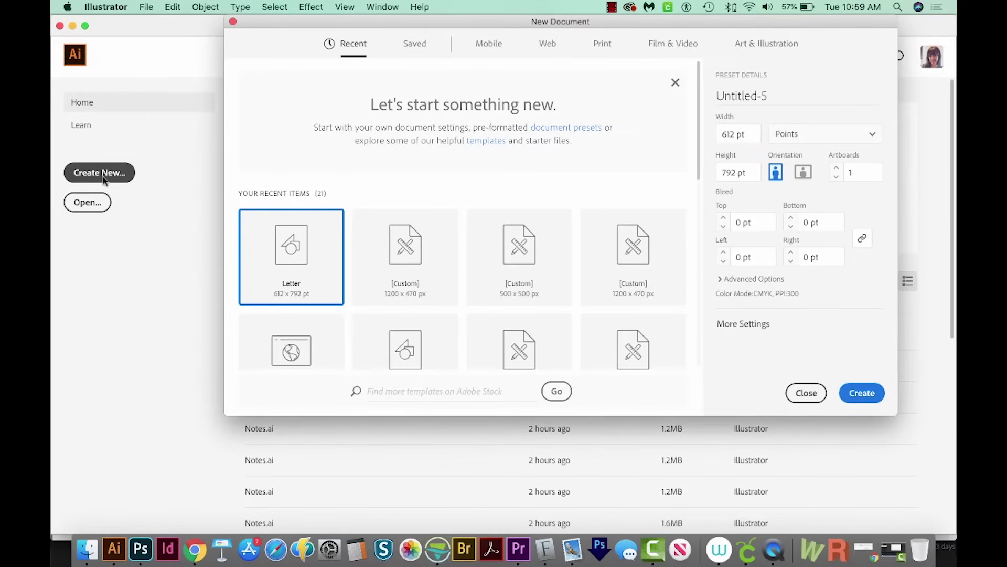
left_click(608, 52)
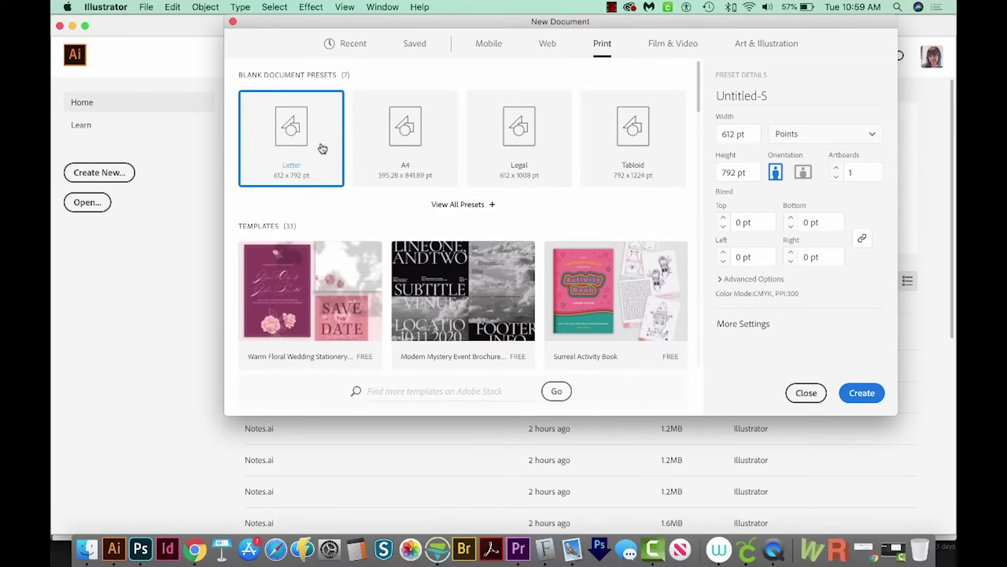
left_click(863, 394)
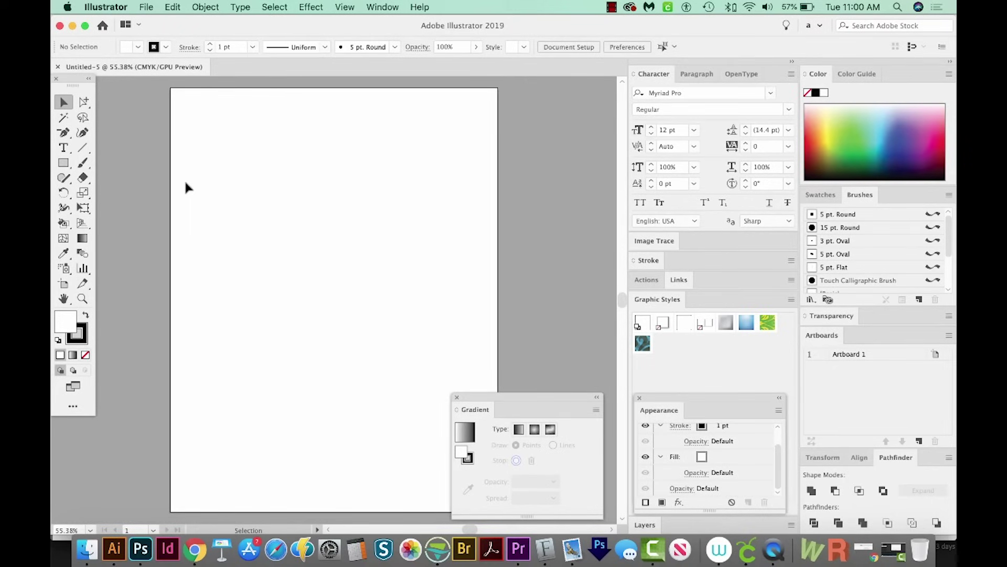
Step: Draw a column graph area on the page and move its data sheet below it
left_click(84, 270)
left_click_drag(197, 139, 472, 292)
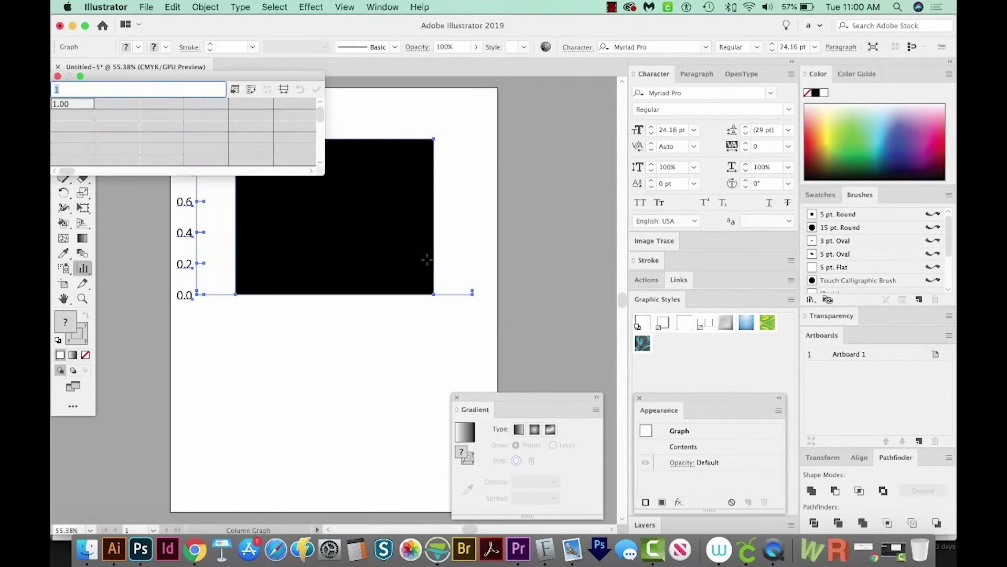
left_click_drag(157, 80, 337, 324)
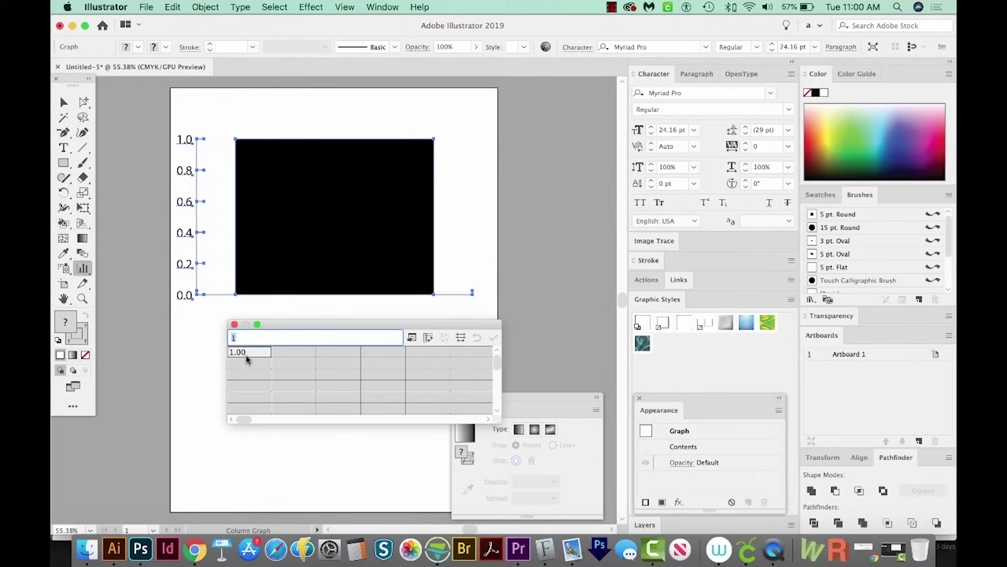
Step: Enter 25, 35, 40 and 18 in the data sheet's first row and apply them
type("25")
left_click(302, 357)
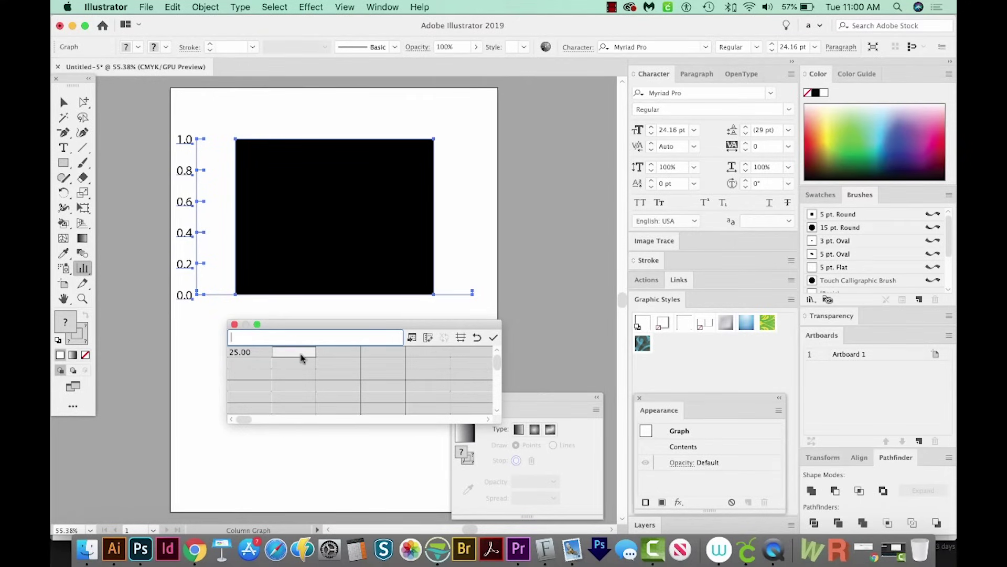
type("35")
left_click(338, 352)
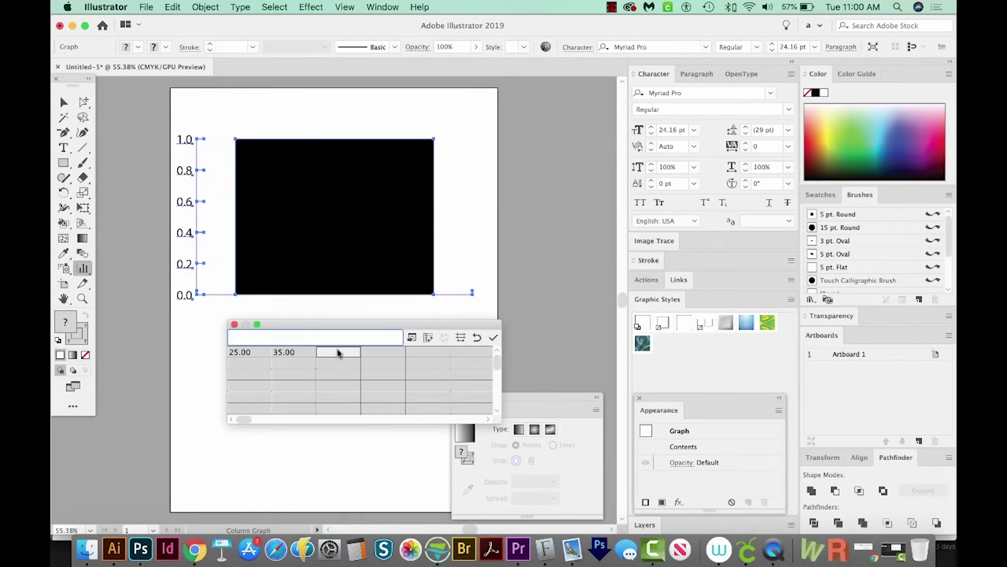
type("40")
left_click(385, 360)
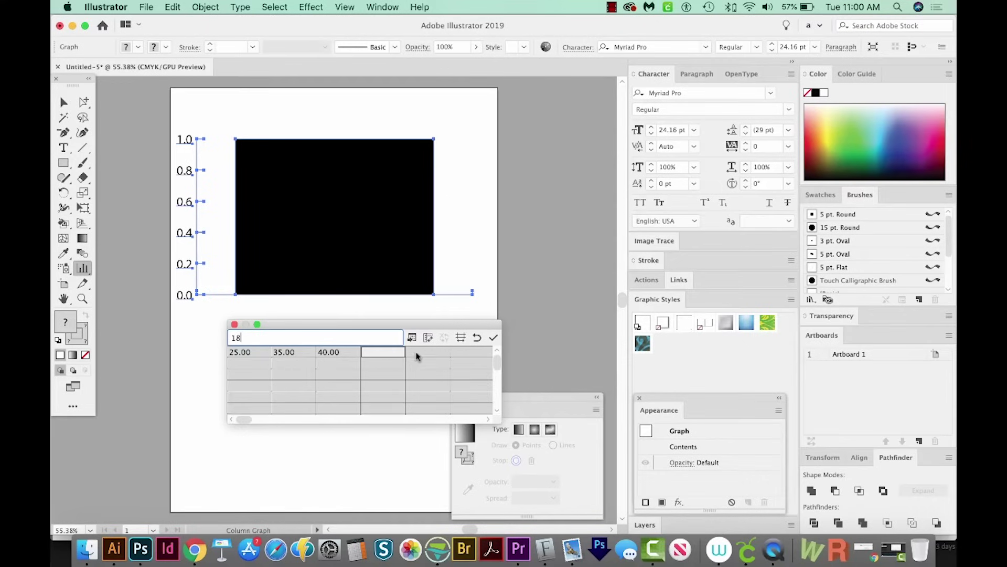
left_click(414, 358)
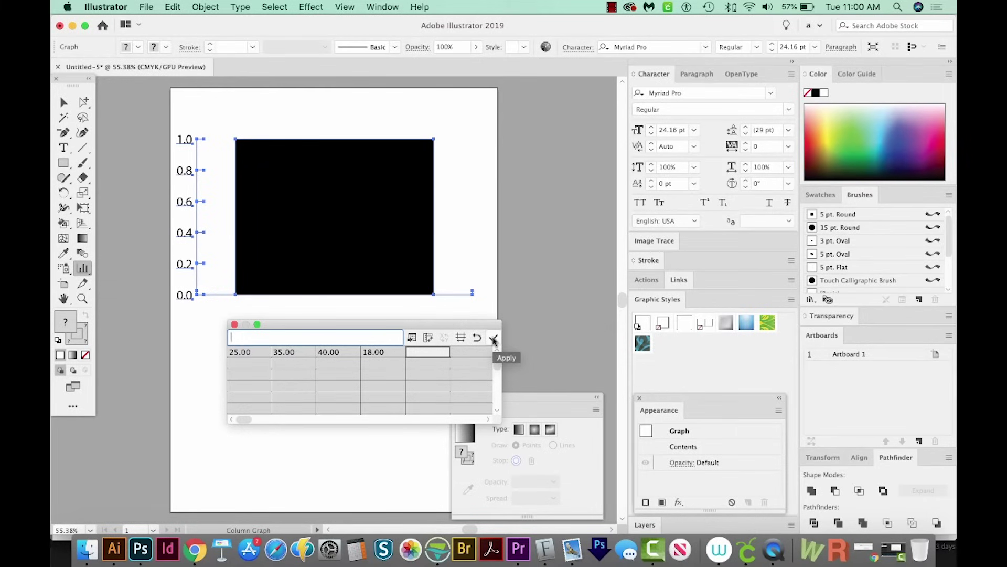
left_click(493, 339)
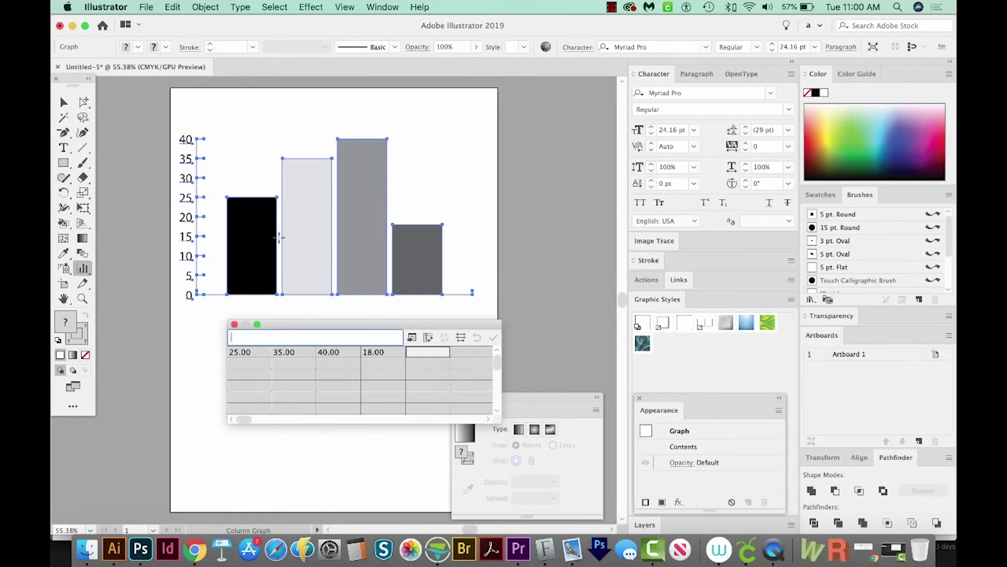
Step: Close the graph data sheet, return to the Selection tool and nudge the view
left_click_drag(269, 323, 271, 355)
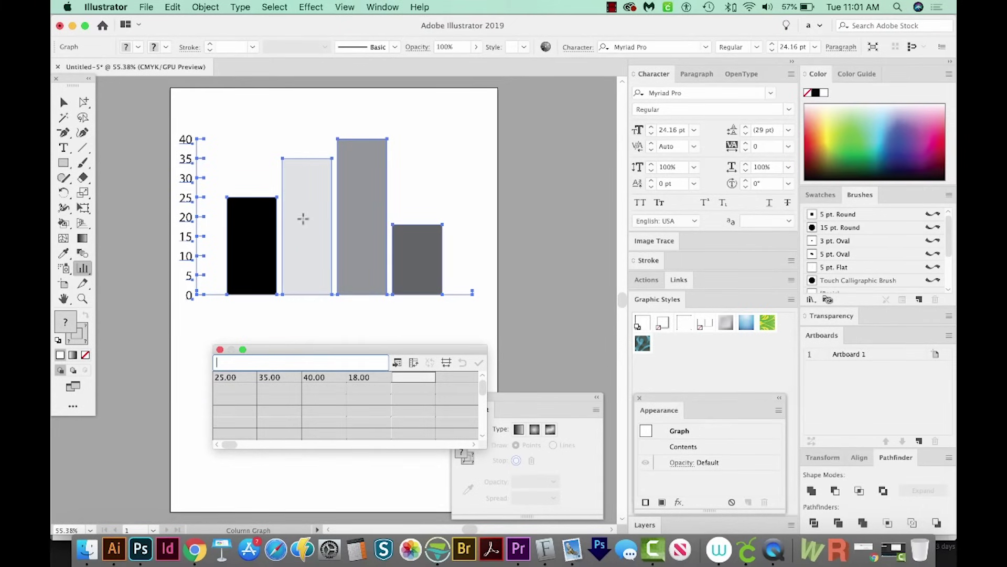
left_click_drag(278, 351, 328, 351)
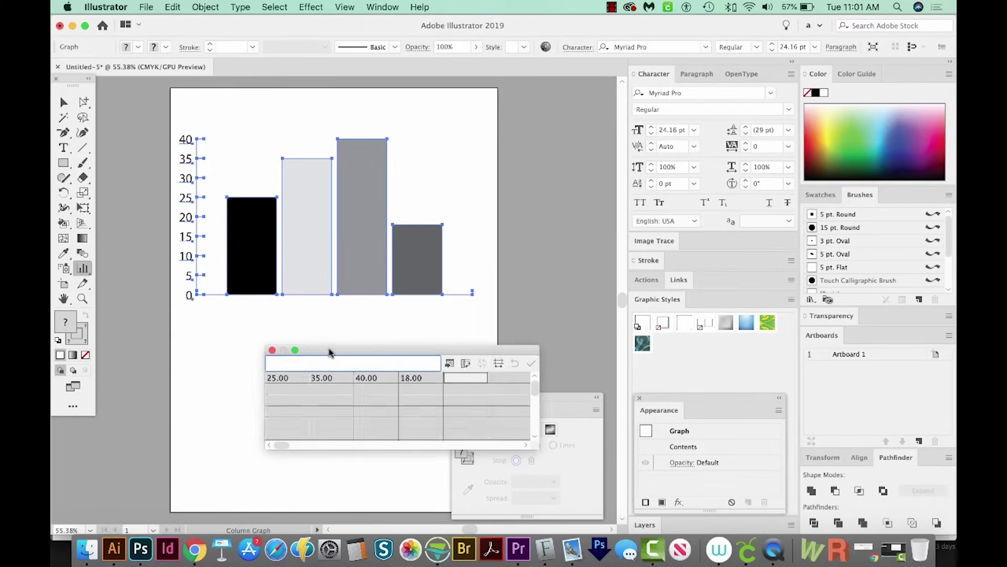
left_click(273, 350)
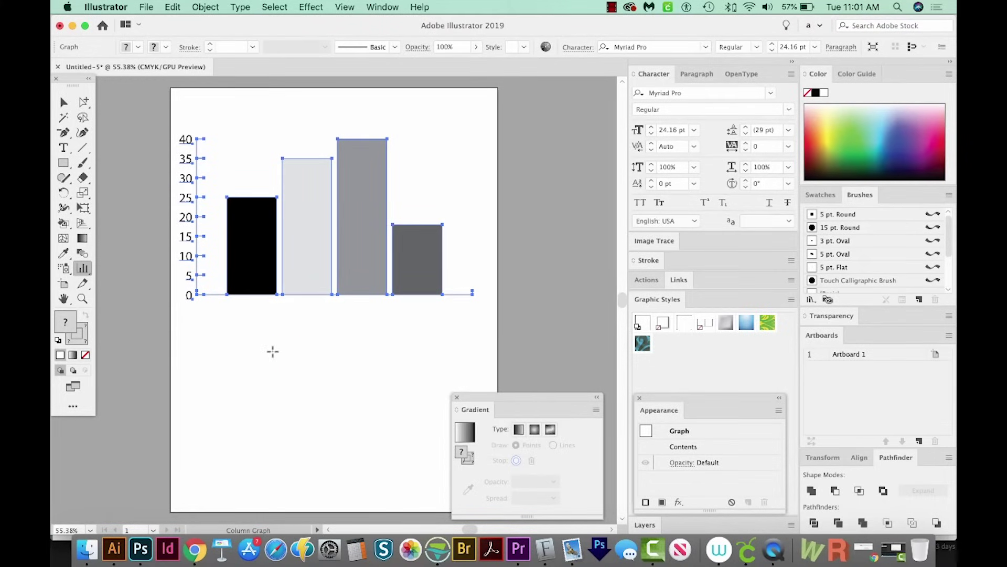
left_click(63, 101)
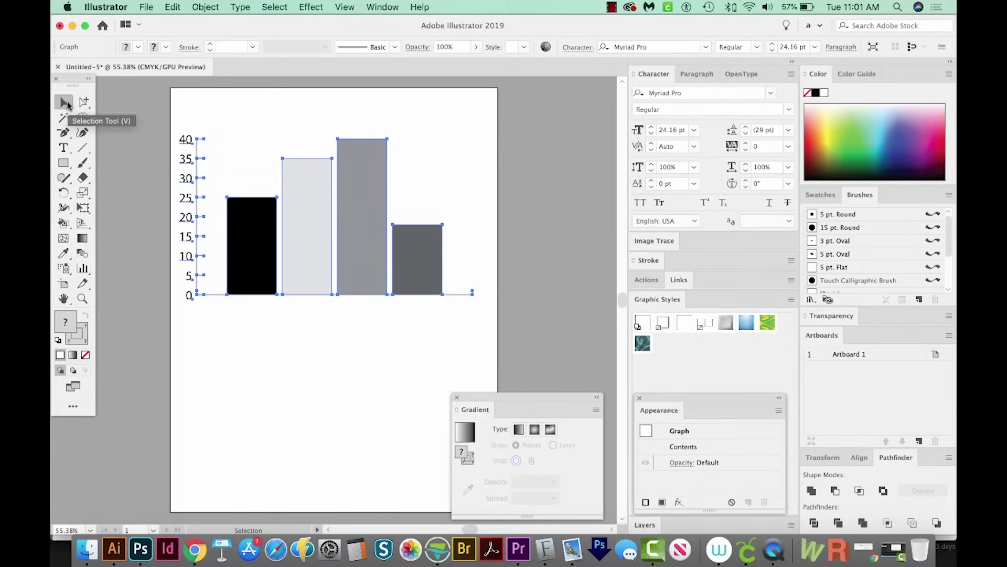
left_click_drag(205, 278, 230, 301)
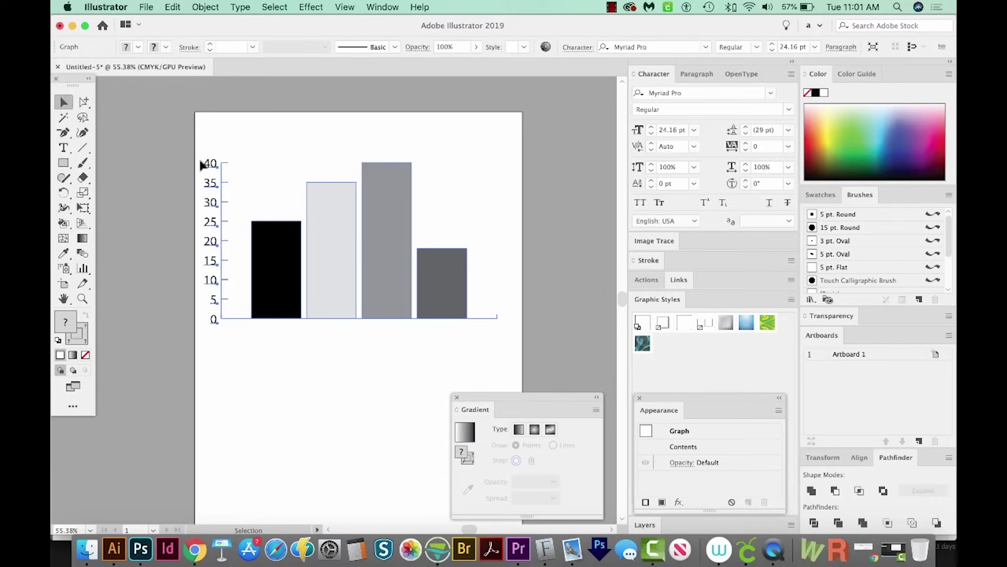
Step: Select the graph's axis number labels and set their font to Montserrat Regular
key("a")
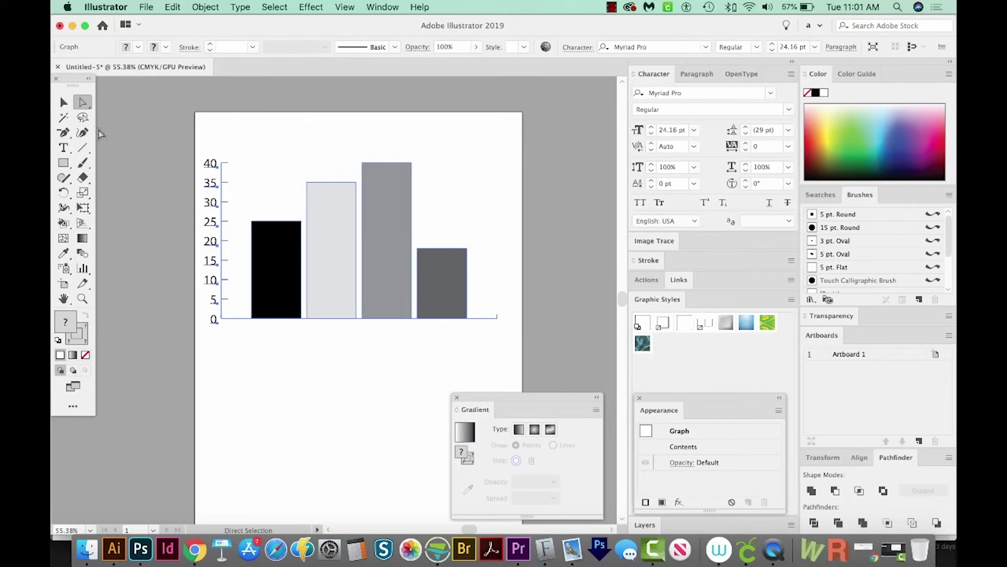
left_click_drag(198, 144, 209, 351)
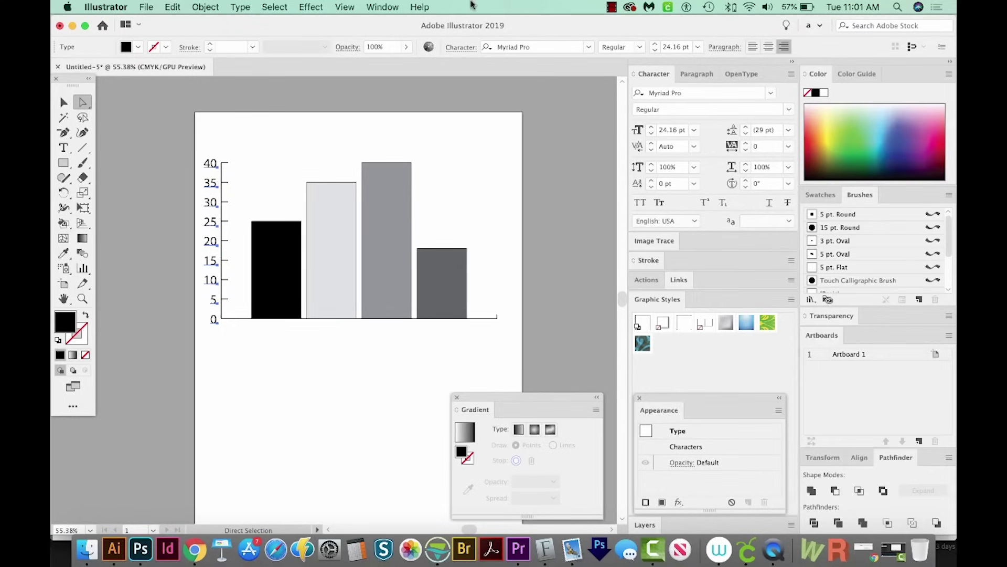
left_click(559, 46)
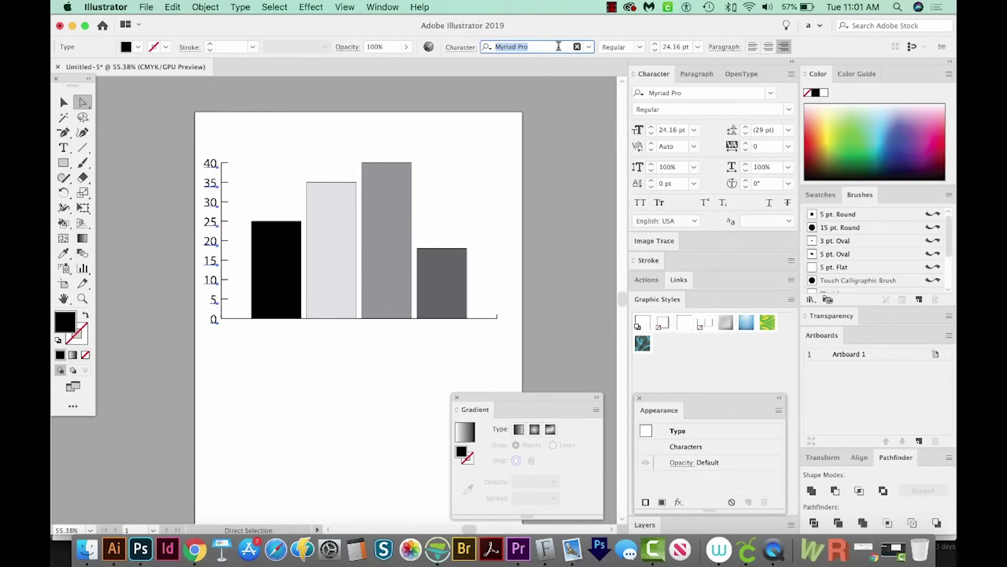
type("mon")
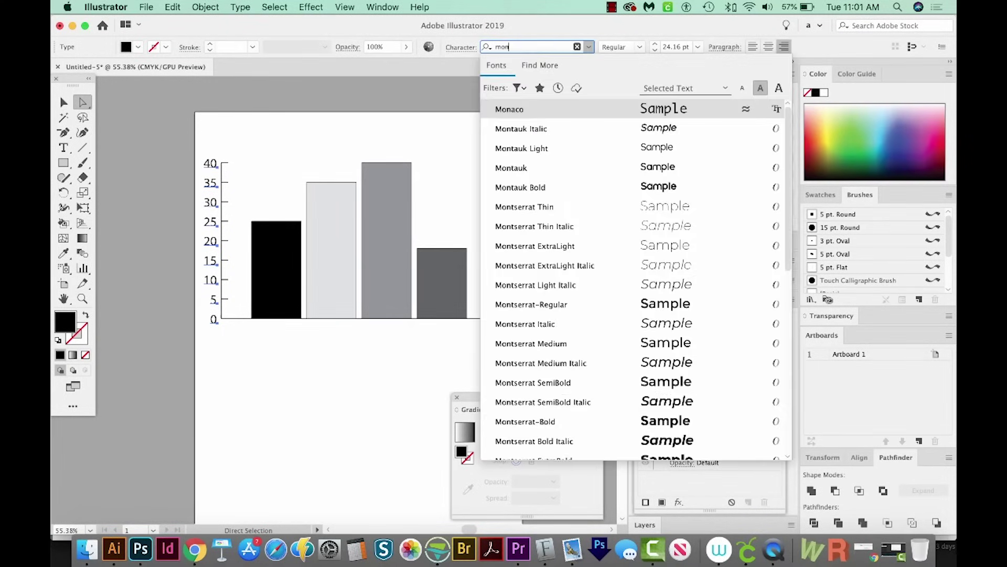
type("tser")
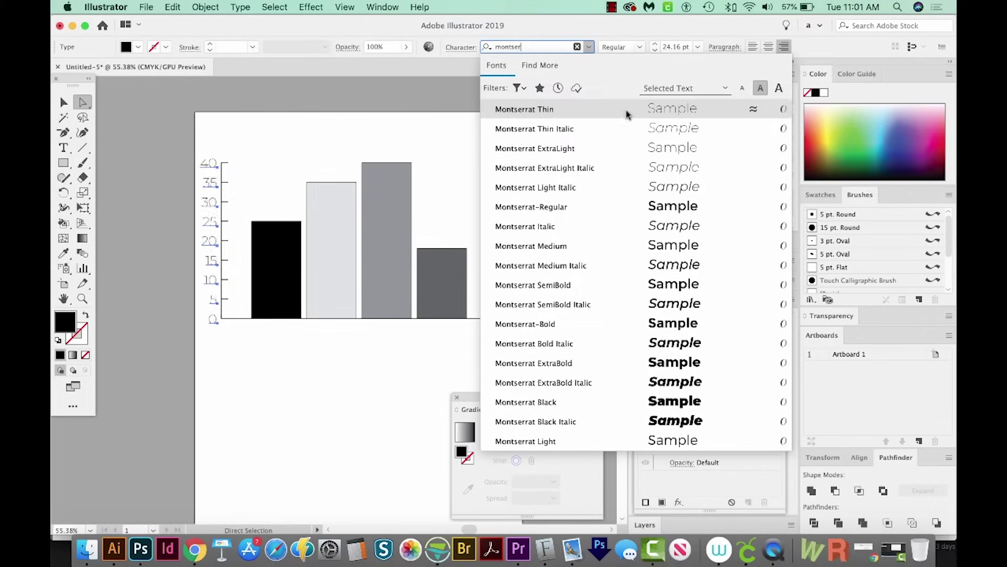
left_click(558, 207)
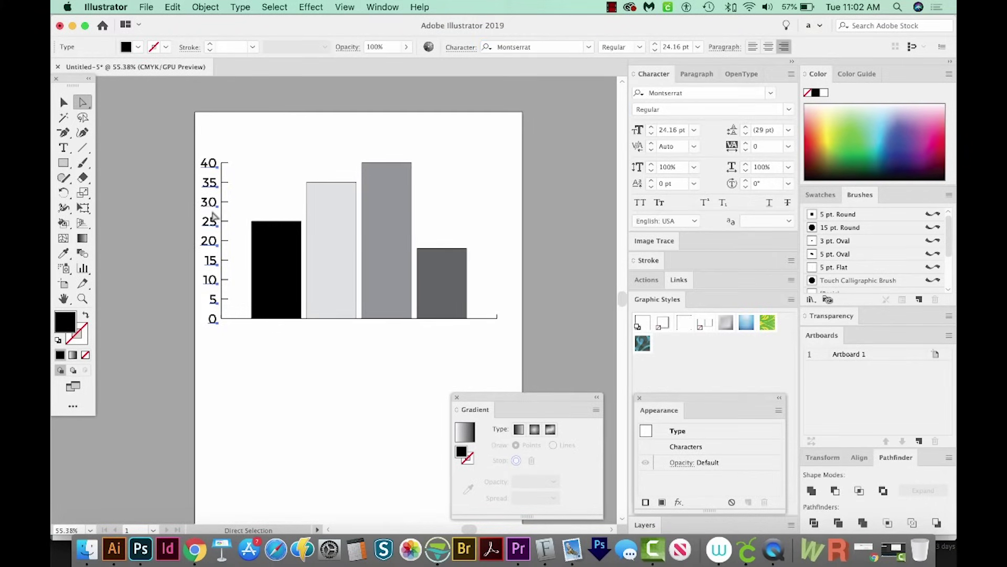
Step: Set the axis labels' font size to 18 pt and deselect them
left_click(675, 47)
type("21")
key("Return")
key("Down")
key("Down")
key("Down")
key("Down")
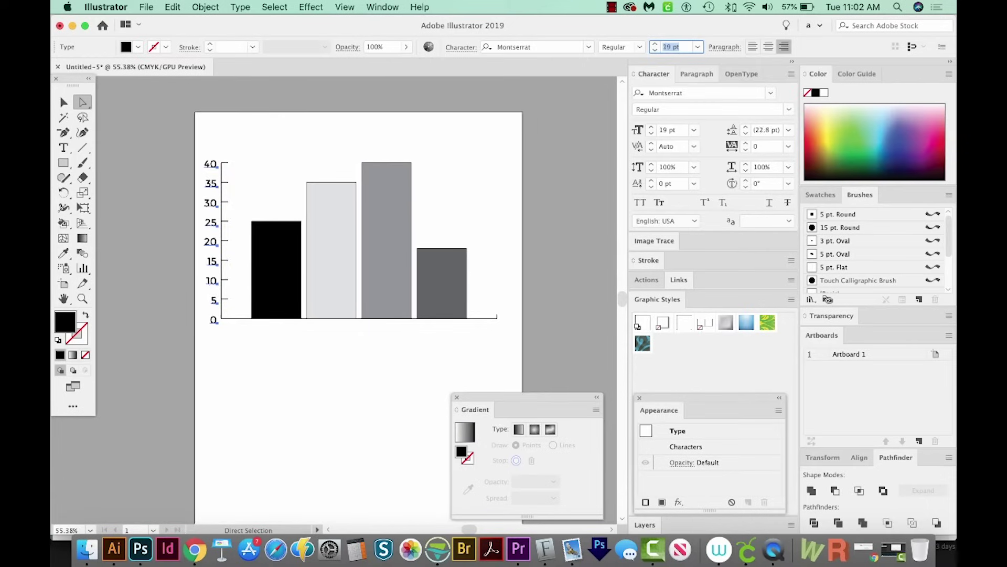
key("Up")
key("Escape")
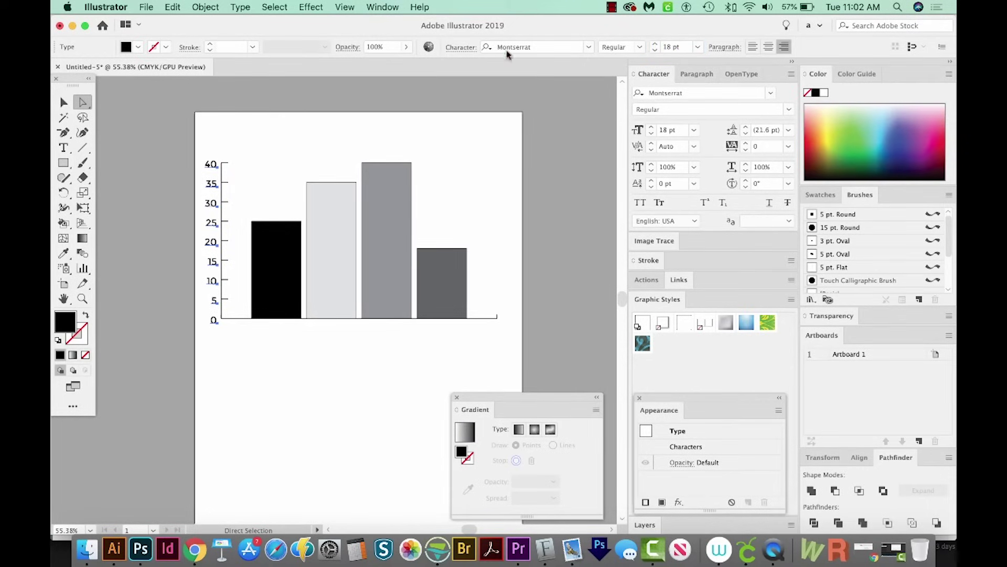
left_click(64, 103)
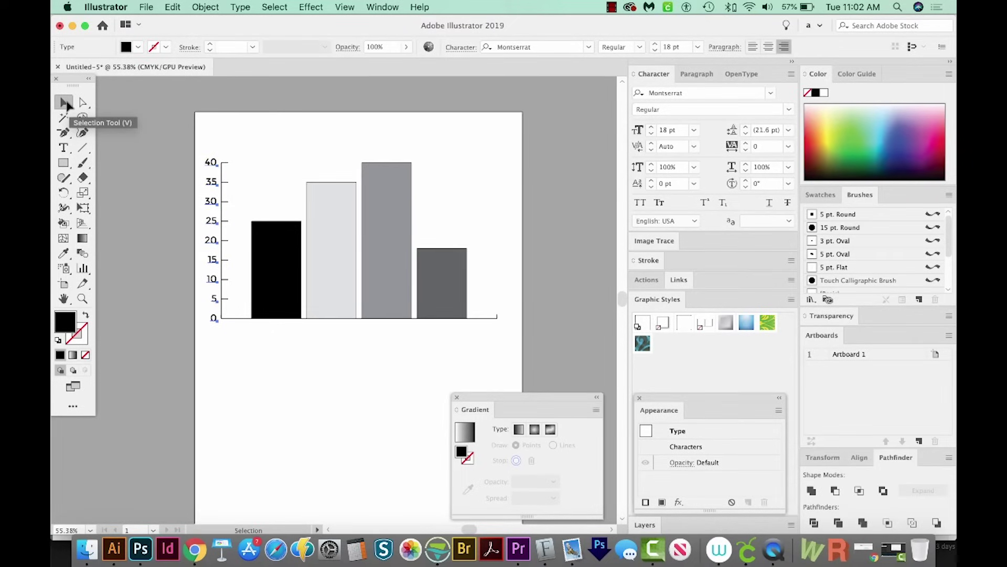
key("super+shift+a")
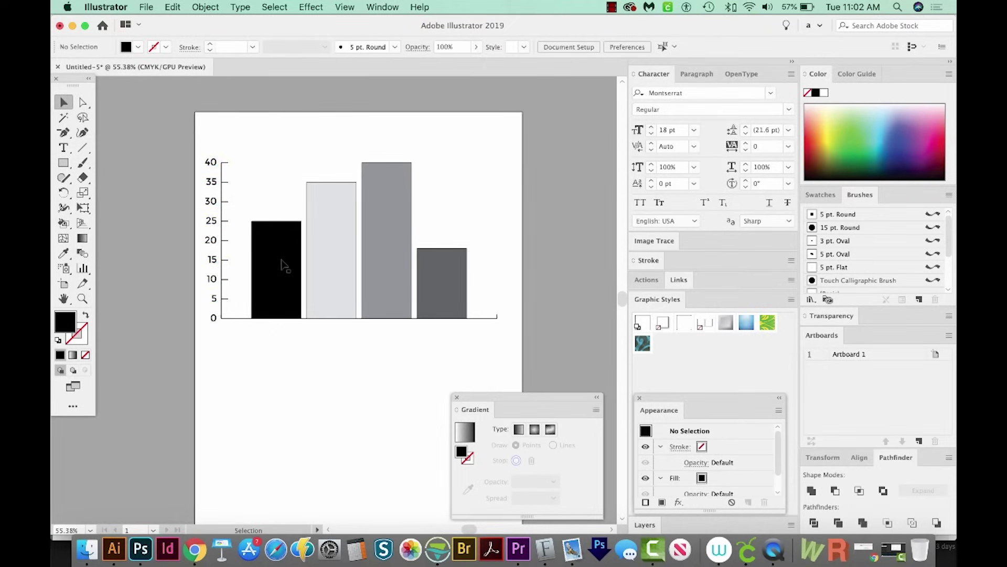
Step: Direct-select the black first bar and browse the Window panel list without choosing
key("a")
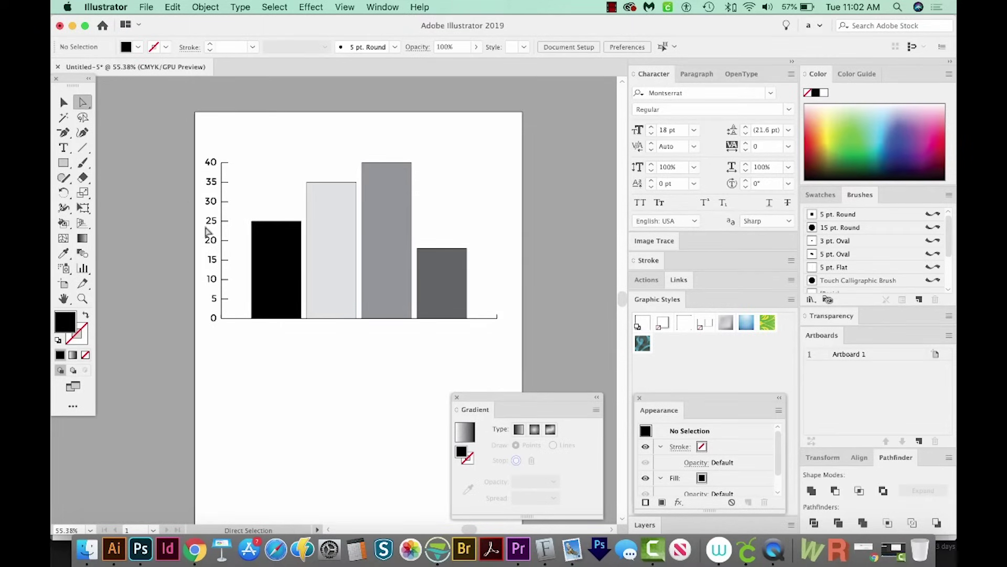
left_click(273, 261)
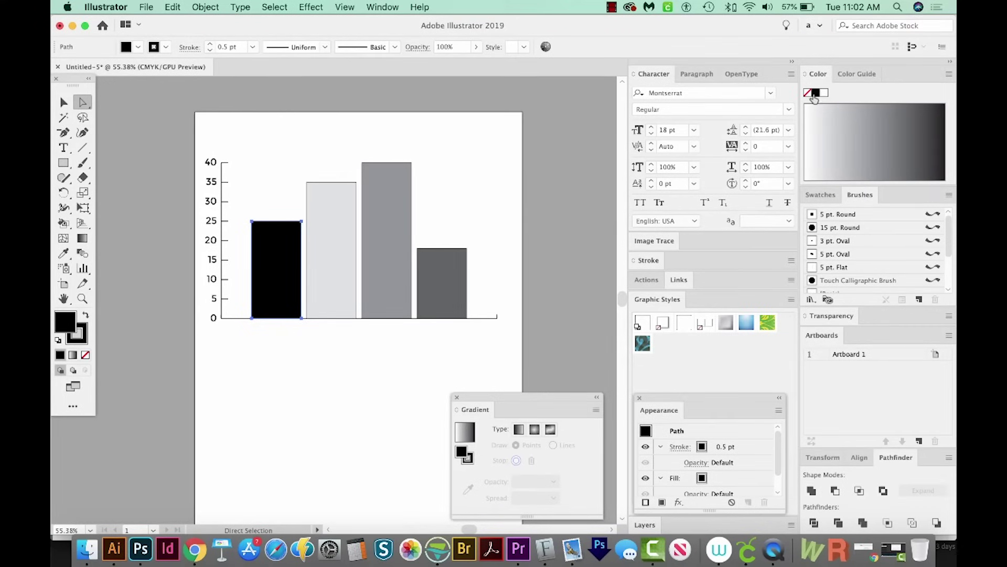
left_click(382, 7)
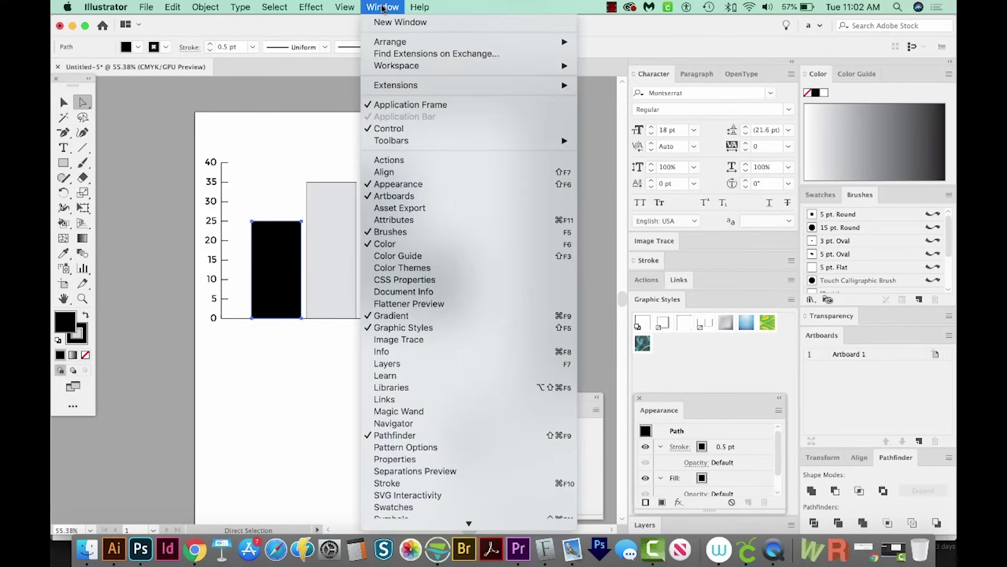
left_click(794, 321)
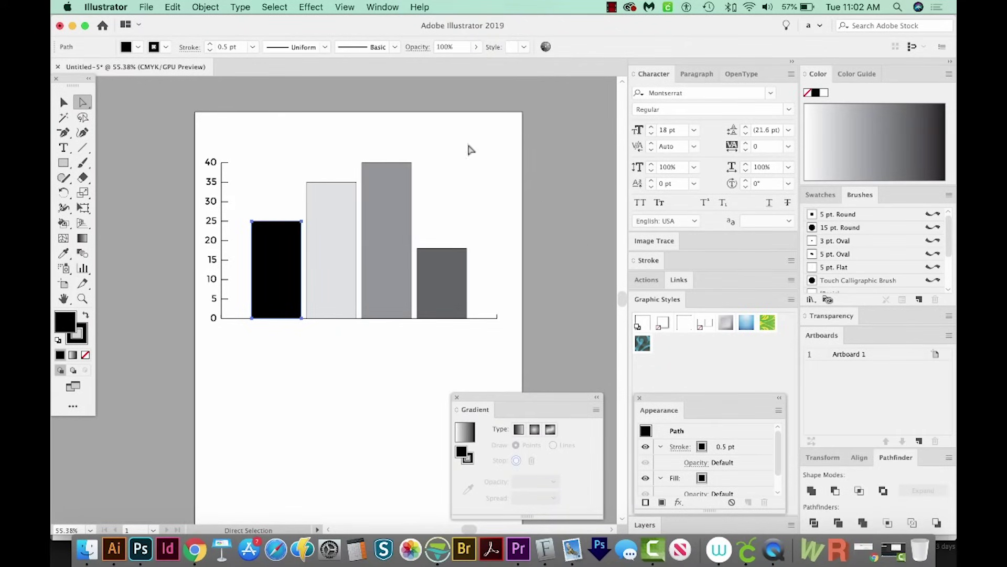
left_click(383, 7)
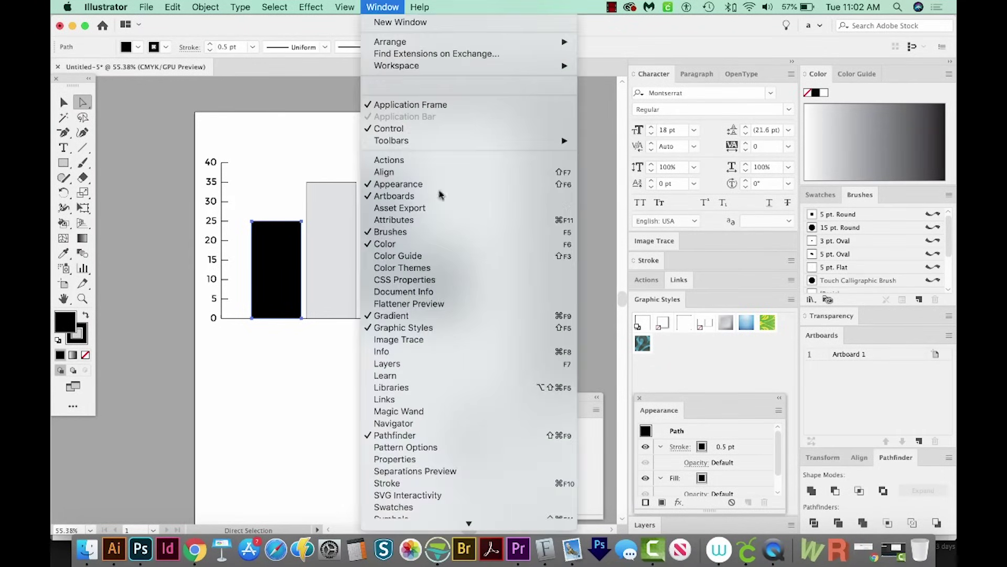
left_click(867, 99)
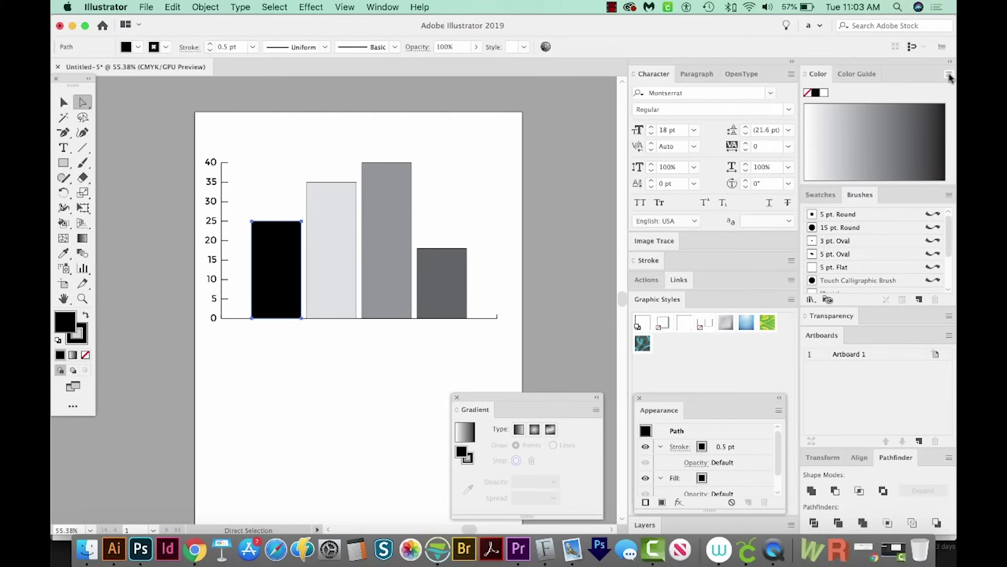
Step: Switch the Color panel to RGB and fill the first bar light green
left_click(949, 75)
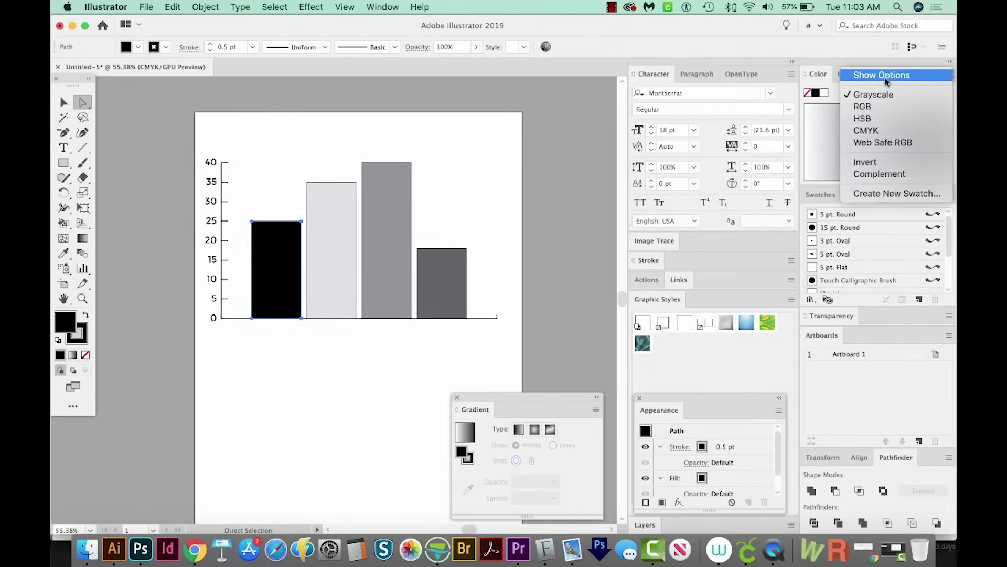
left_click(863, 107)
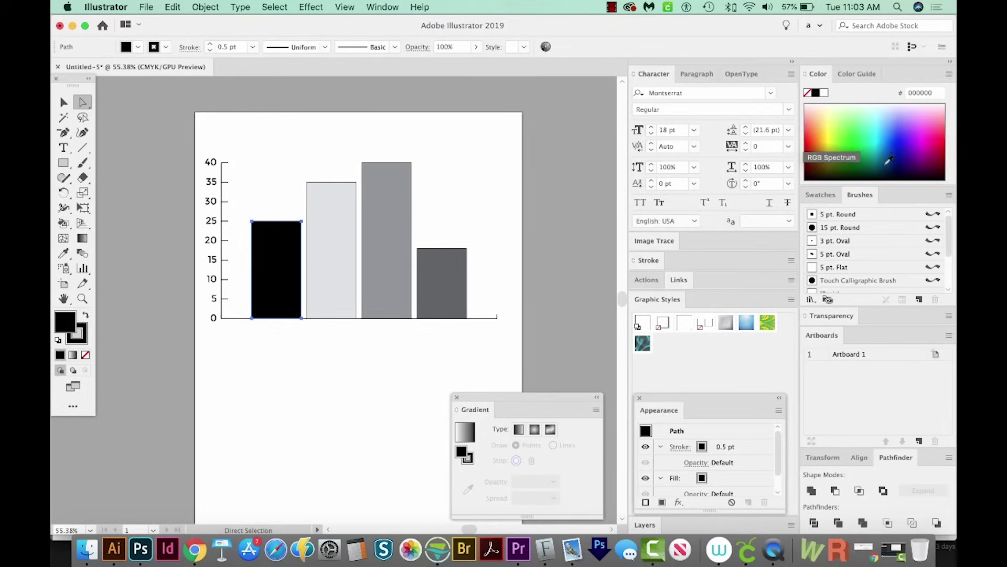
left_click(849, 113)
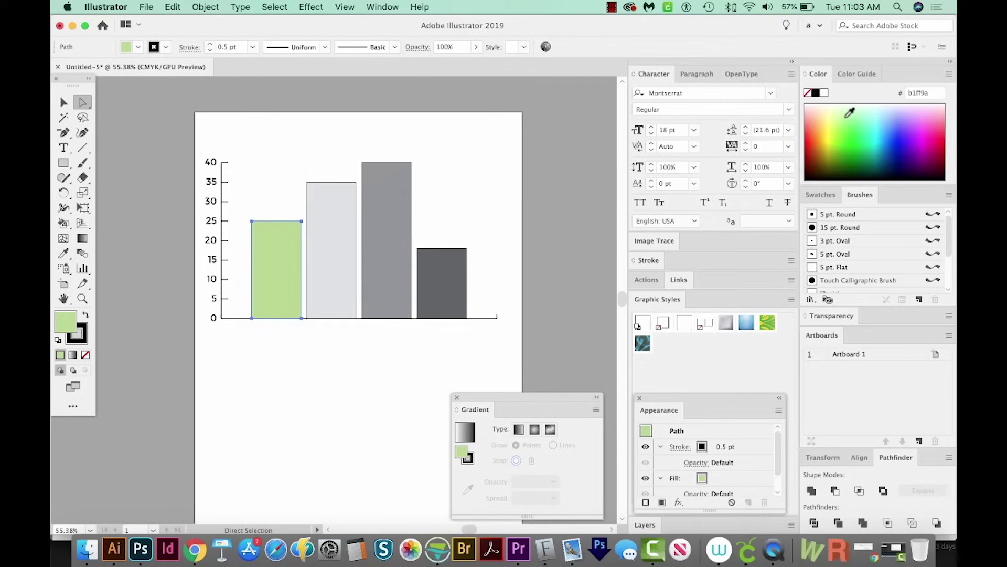
Step: Fill the second, third and fourth bars light blue, pink and cyan
left_click(342, 222)
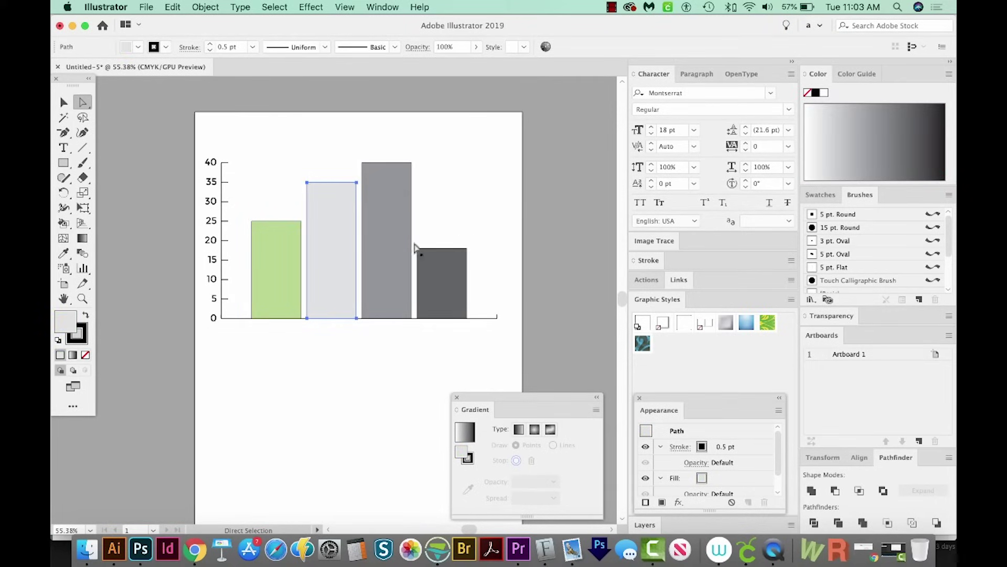
left_click(380, 258, "shift")
left_click(434, 281, "shift")
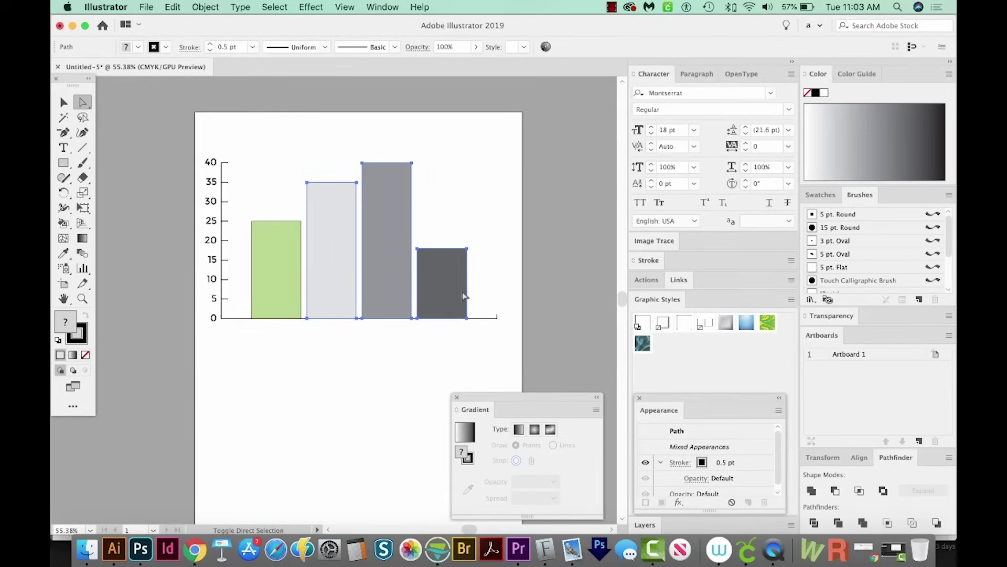
left_click(948, 74)
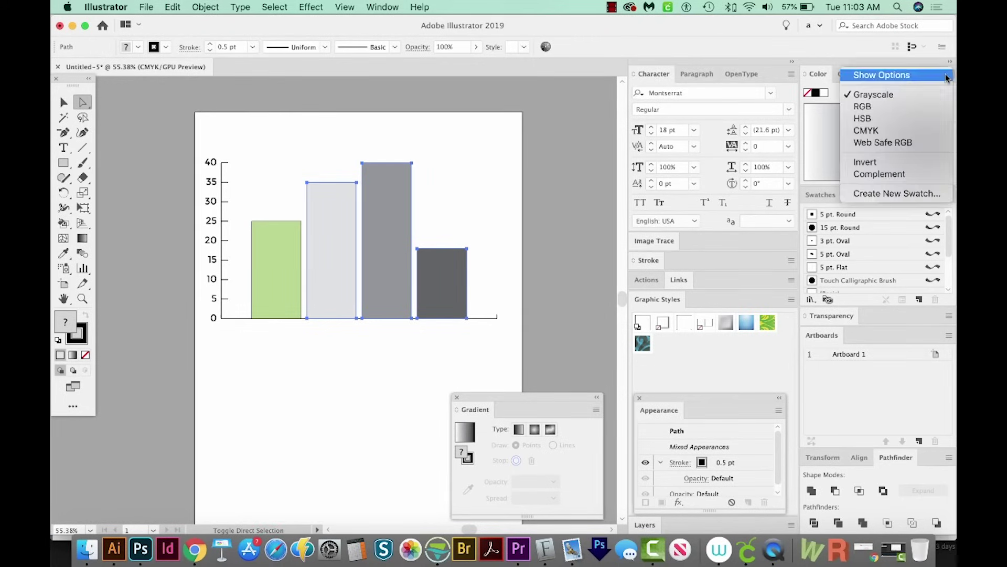
left_click(877, 107)
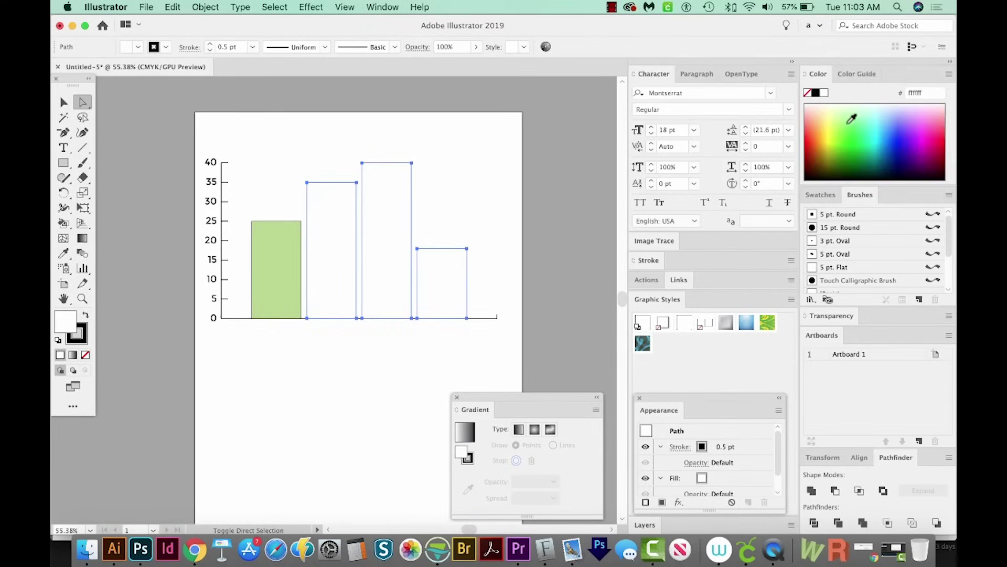
left_click(340, 181)
left_click(342, 170)
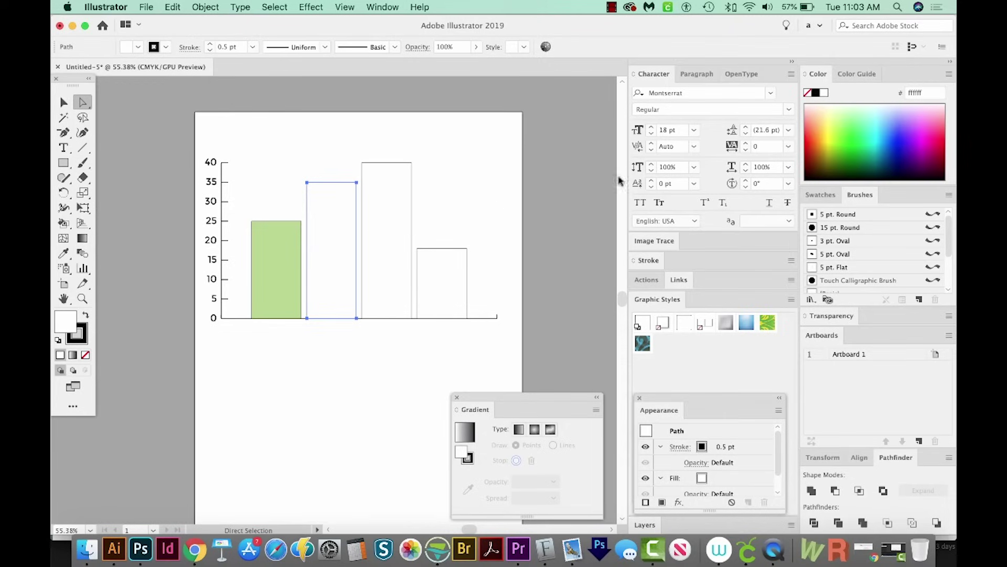
left_click(893, 109)
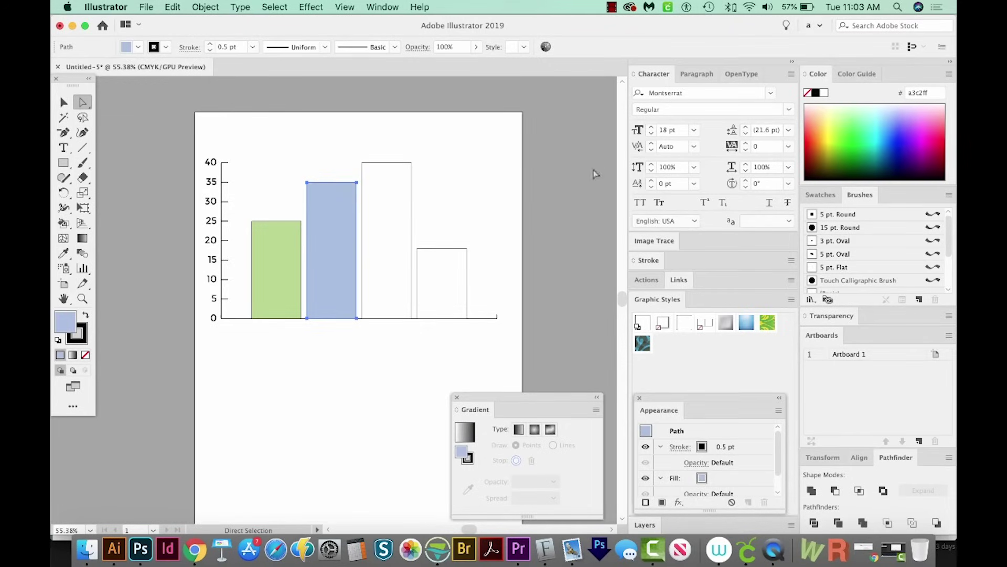
left_click(404, 198)
left_click(878, 135)
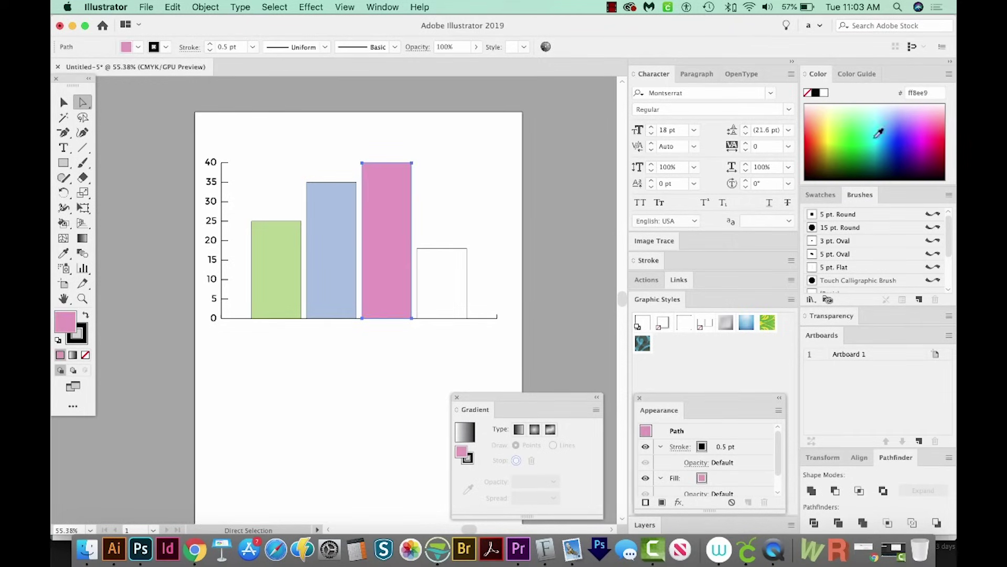
left_click(455, 293)
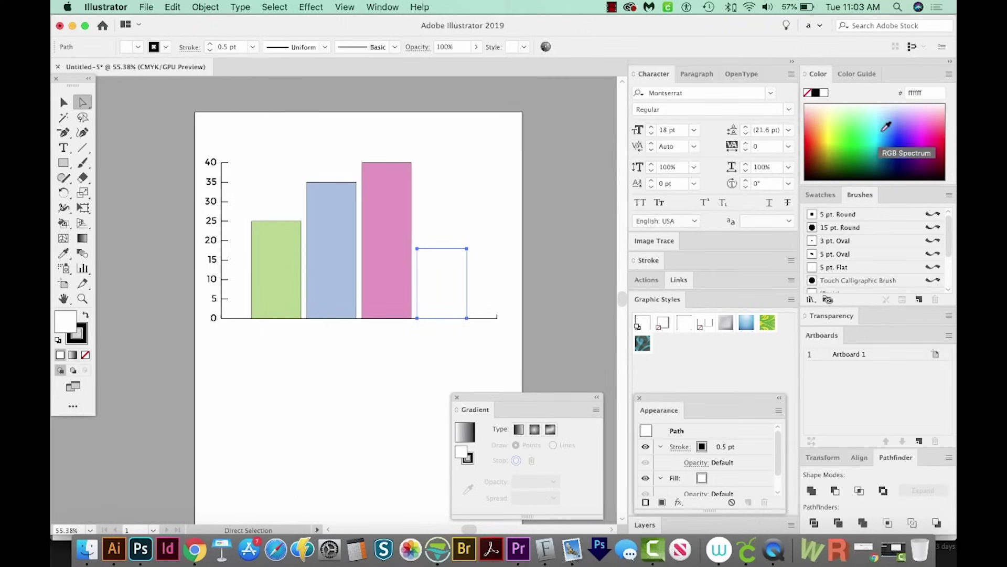
left_click(878, 129)
Step: Deselect the recoloured bars and scroll the view down and left
key("v")
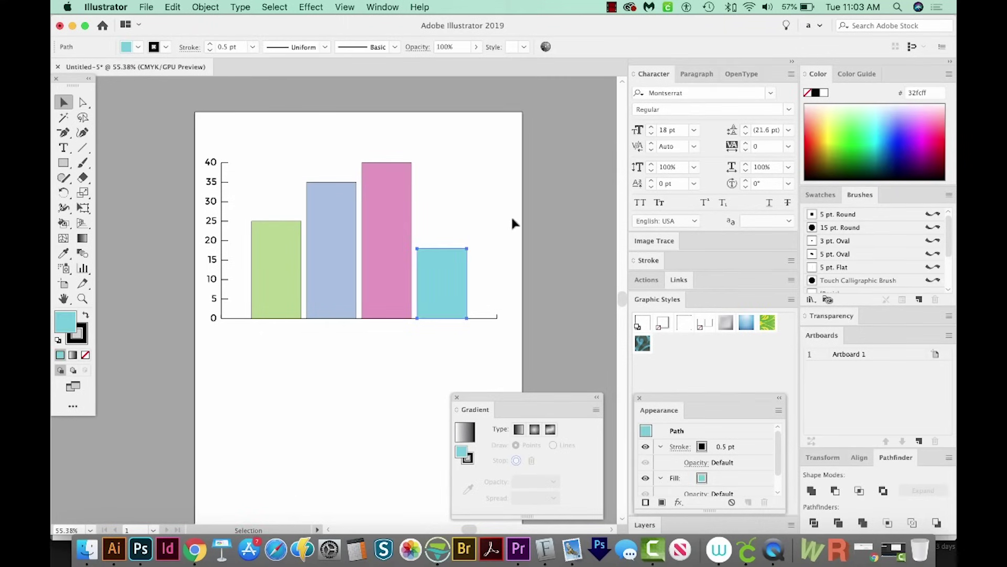
left_click(513, 223)
scroll(368, 236, "down", 2)
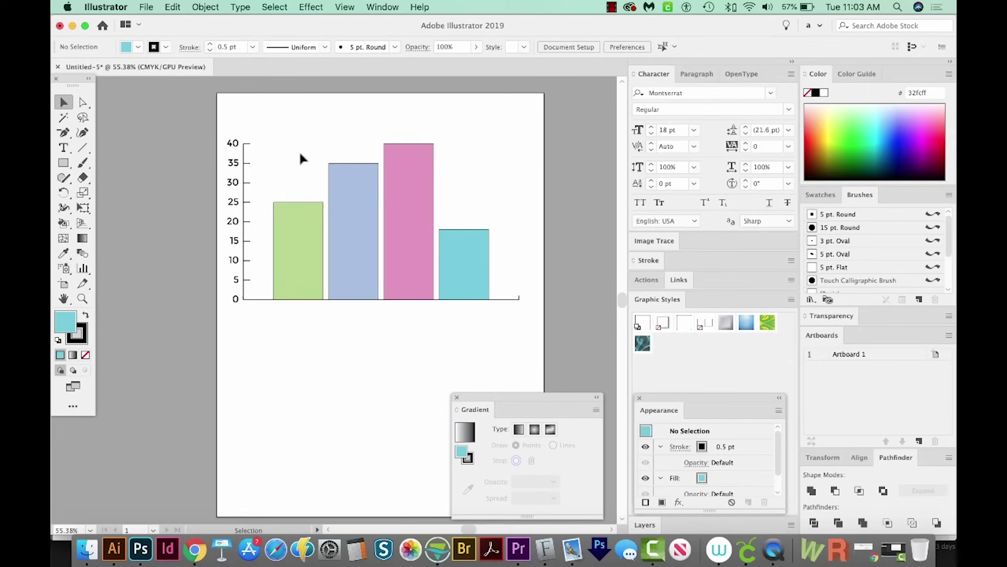
scroll(325, 264, "left", 1)
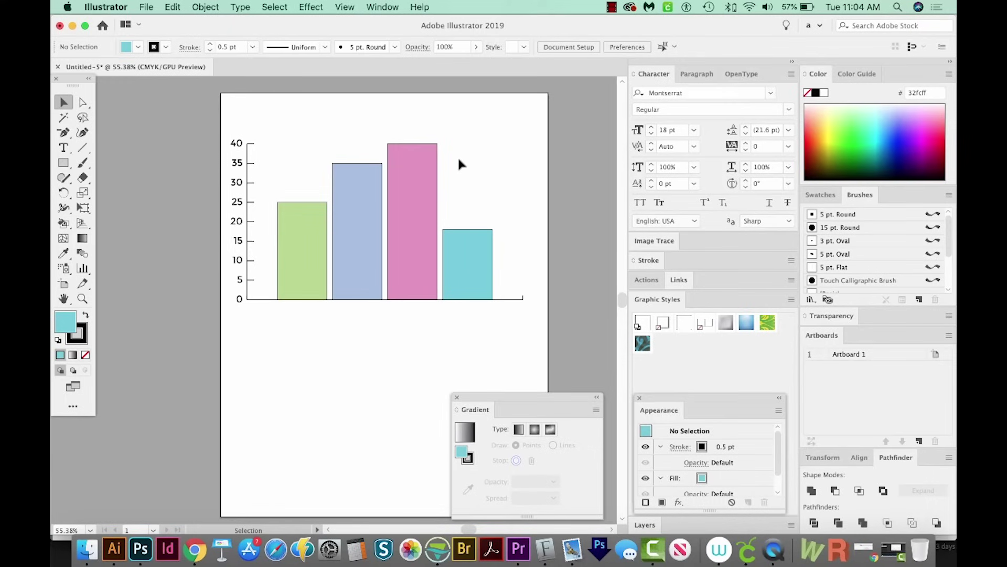
key("a")
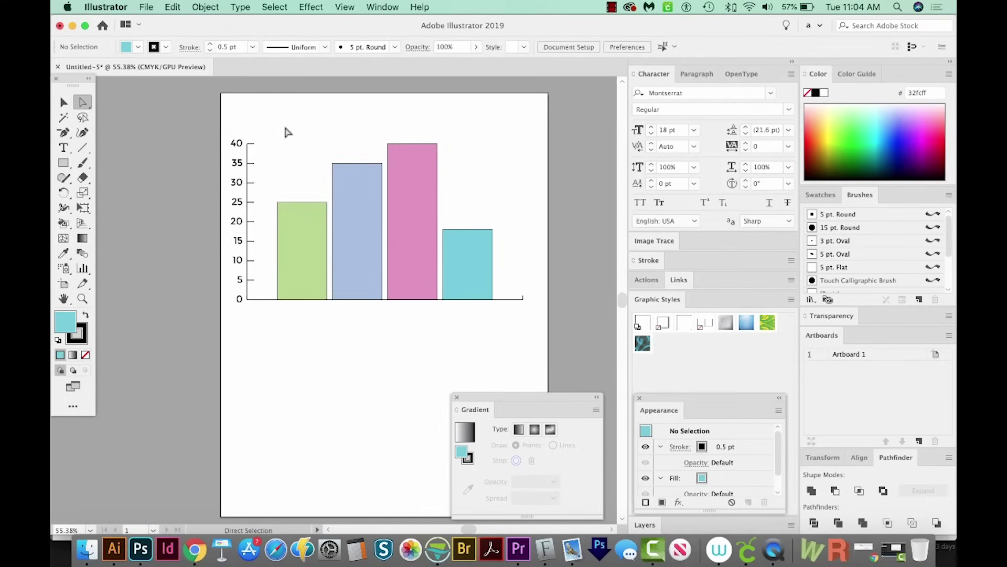
Step: Select all four bars and set their stroke to None
left_click_drag(286, 128, 479, 287)
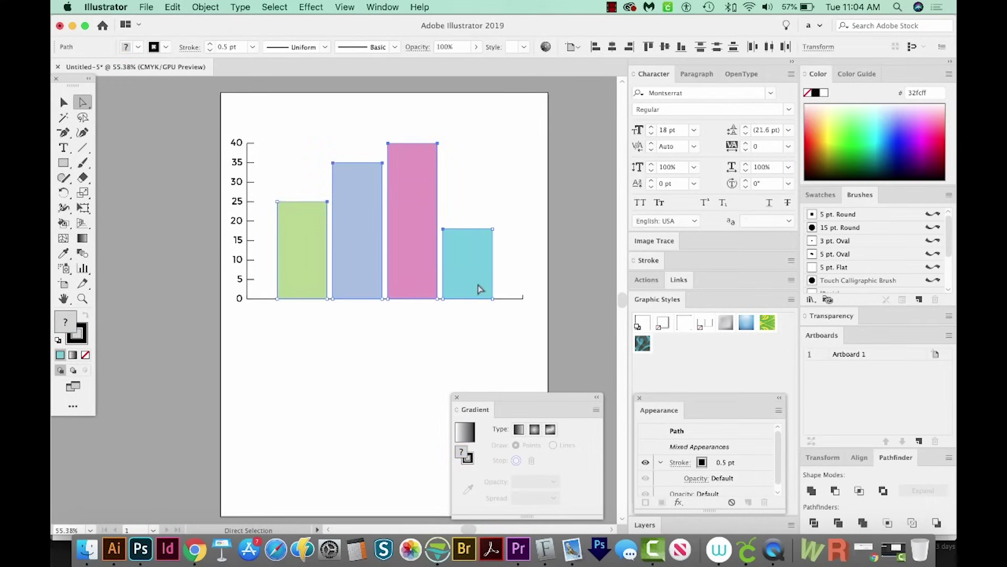
key("x")
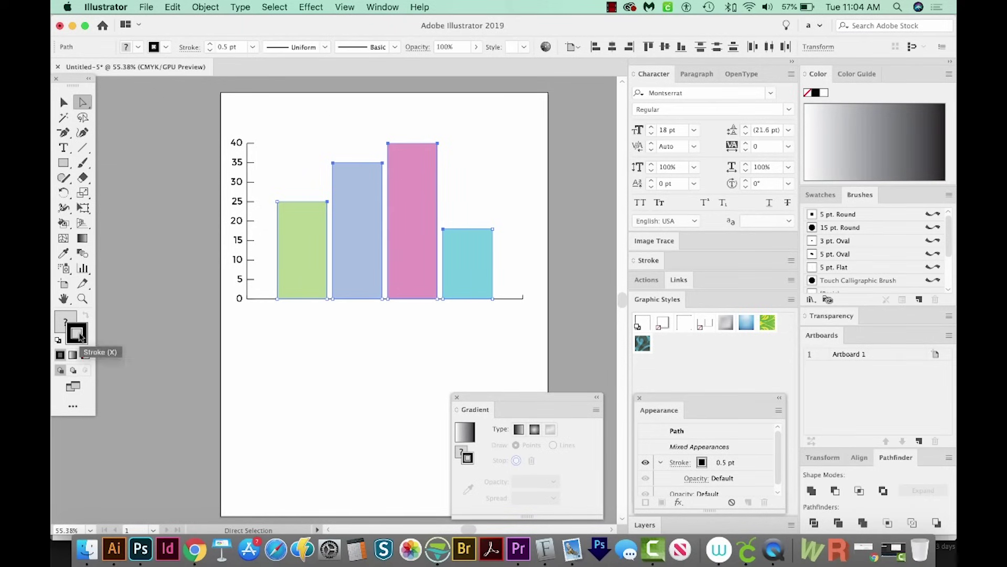
key("x")
key("x")
key("x")
key("x")
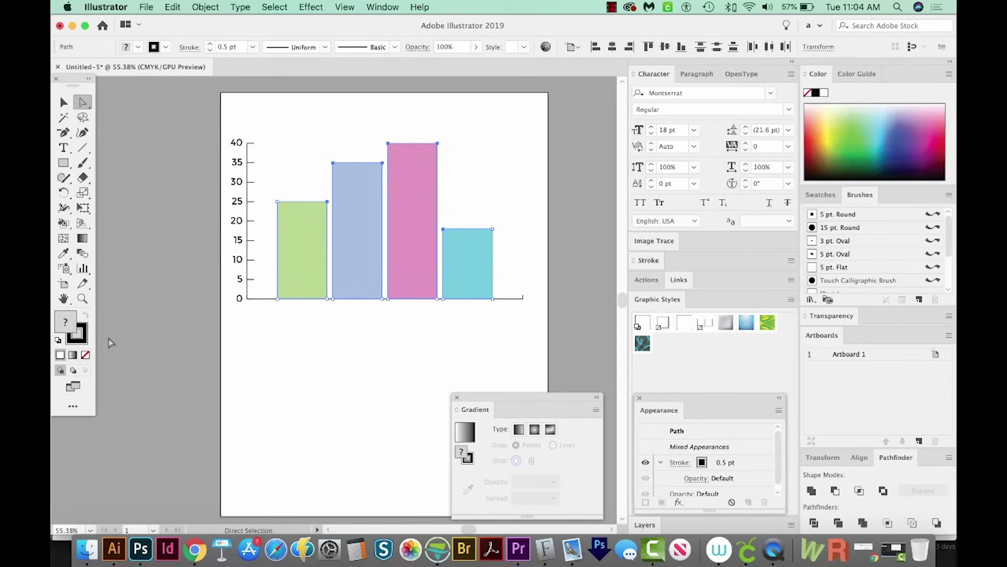
key("x")
key("x")
key("x")
key("x")
key("x")
key("x")
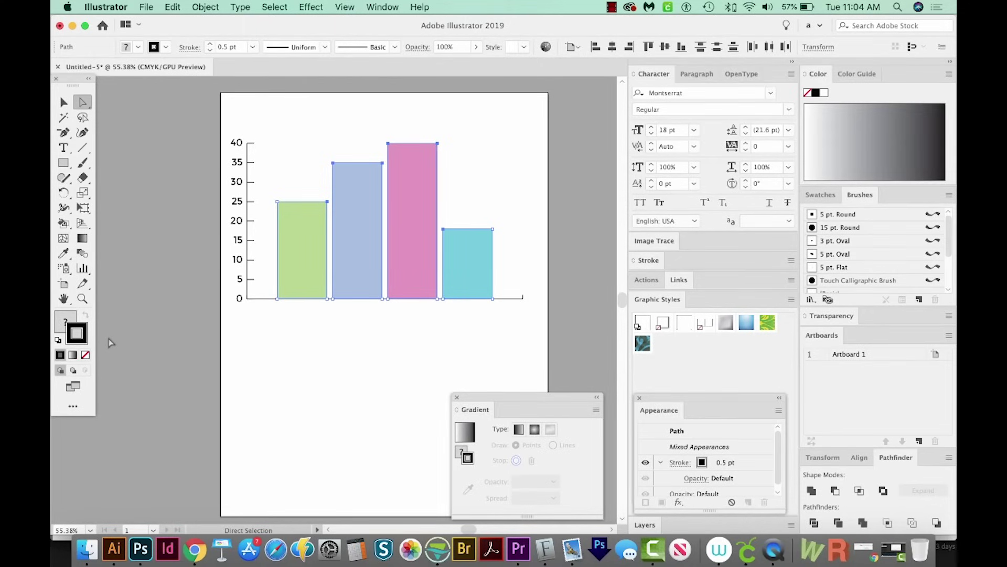
key("slash")
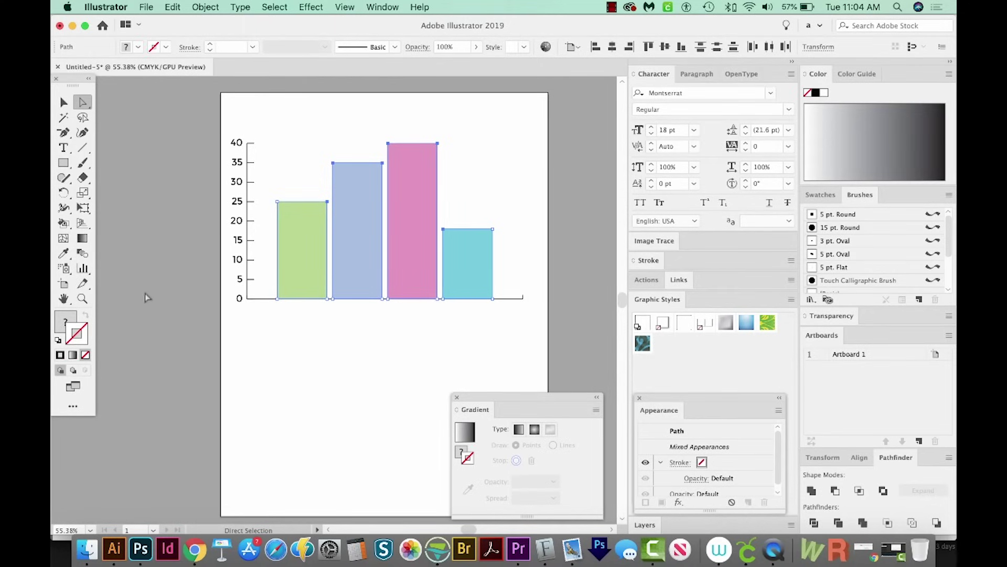
left_click(482, 190)
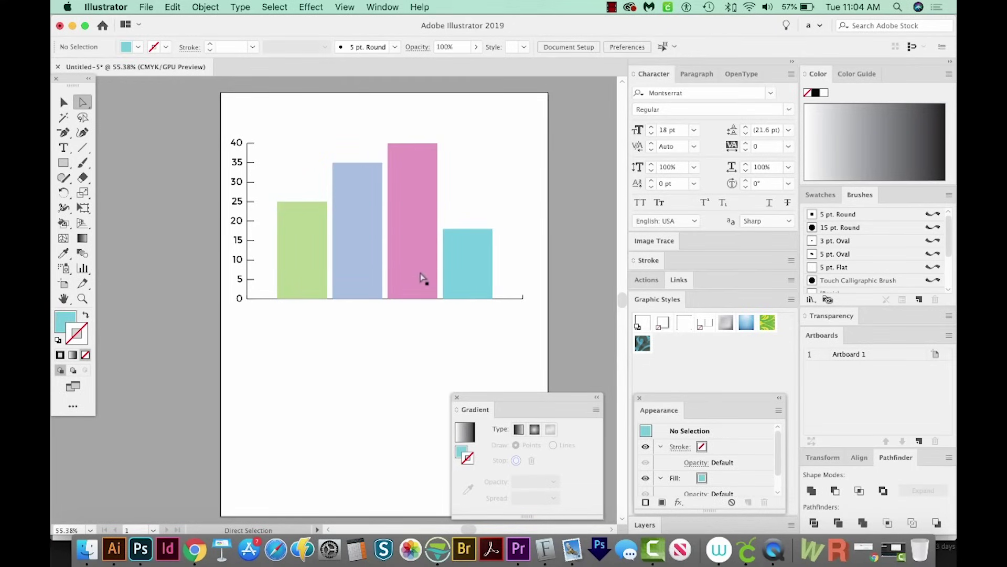
left_click_drag(265, 129, 245, 312)
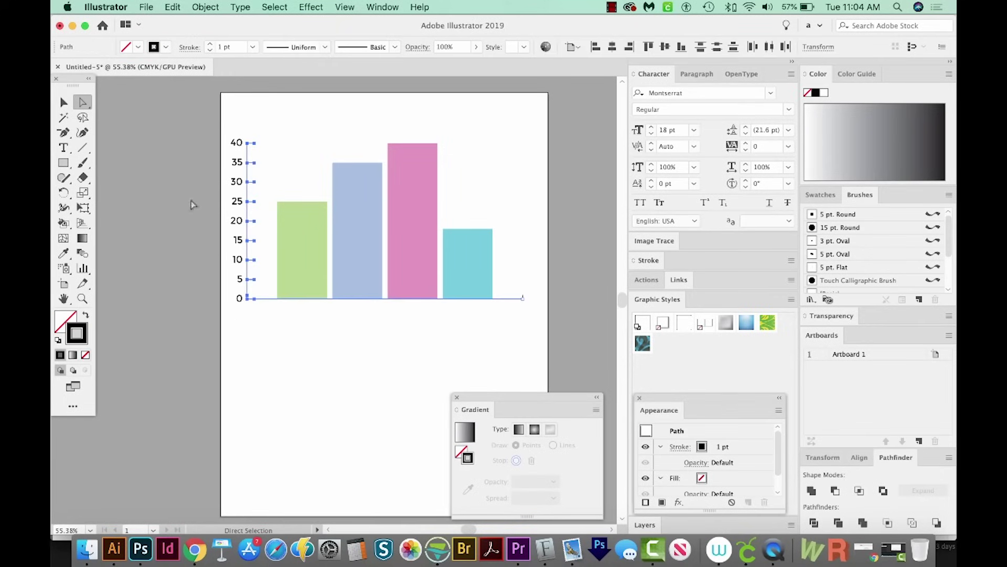
left_click(389, 348)
left_click_drag(389, 333, 345, 345)
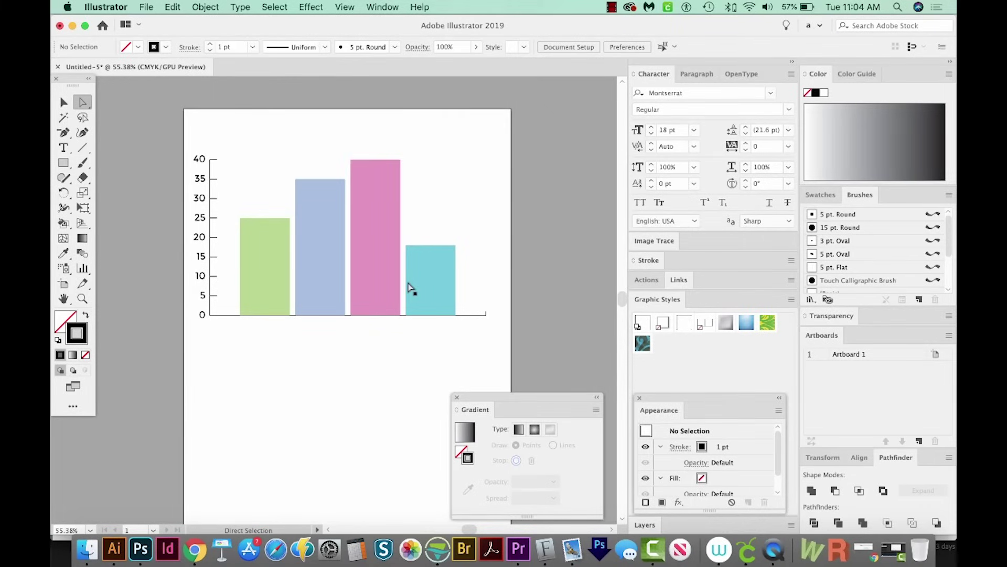
scroll(394, 303, "left", 1)
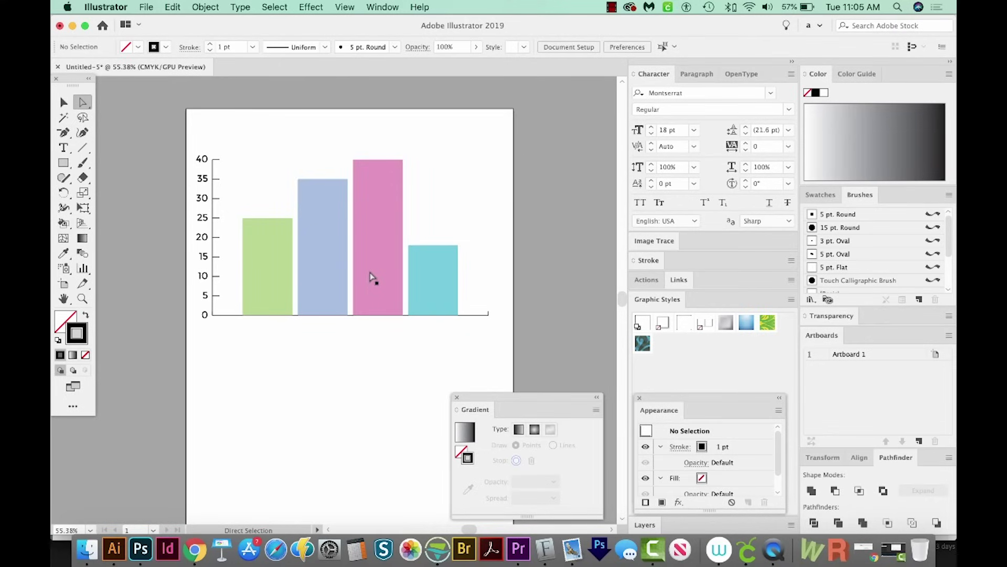
key("v")
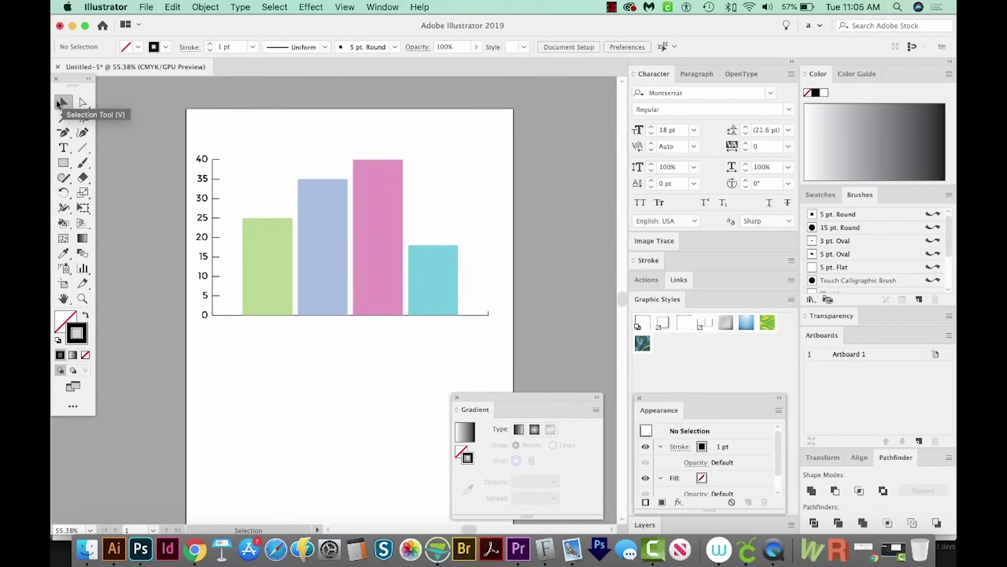
left_click(312, 275)
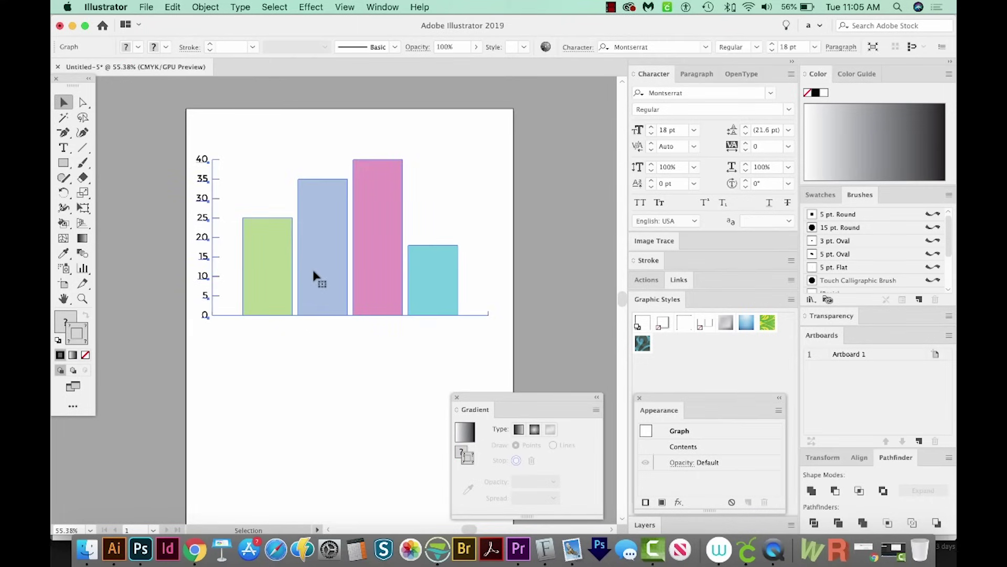
Step: Change the graph's fourth data value from 18 to 70 and apply it
right_click(314, 275)
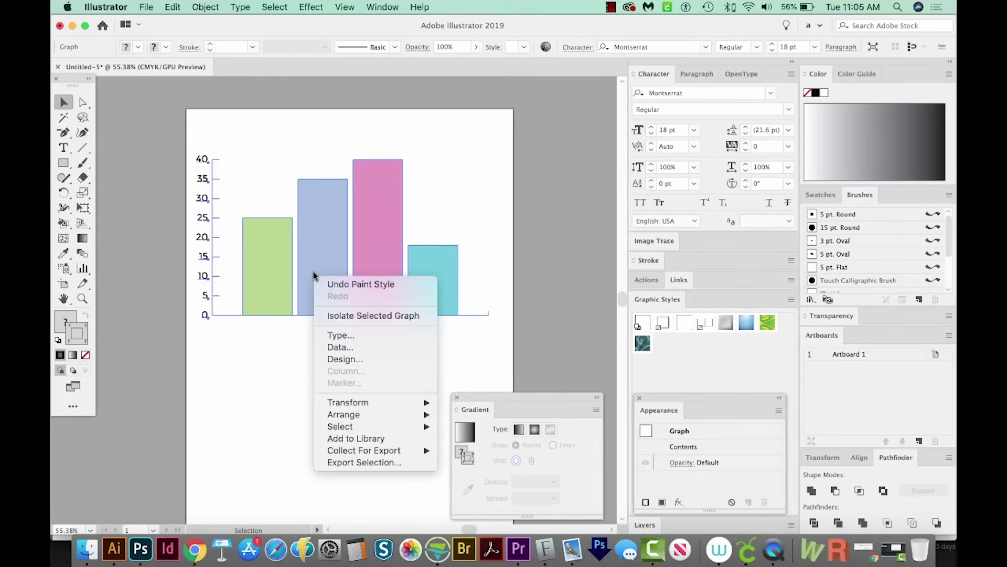
left_click(342, 348)
left_click_drag(341, 350, 261, 361)
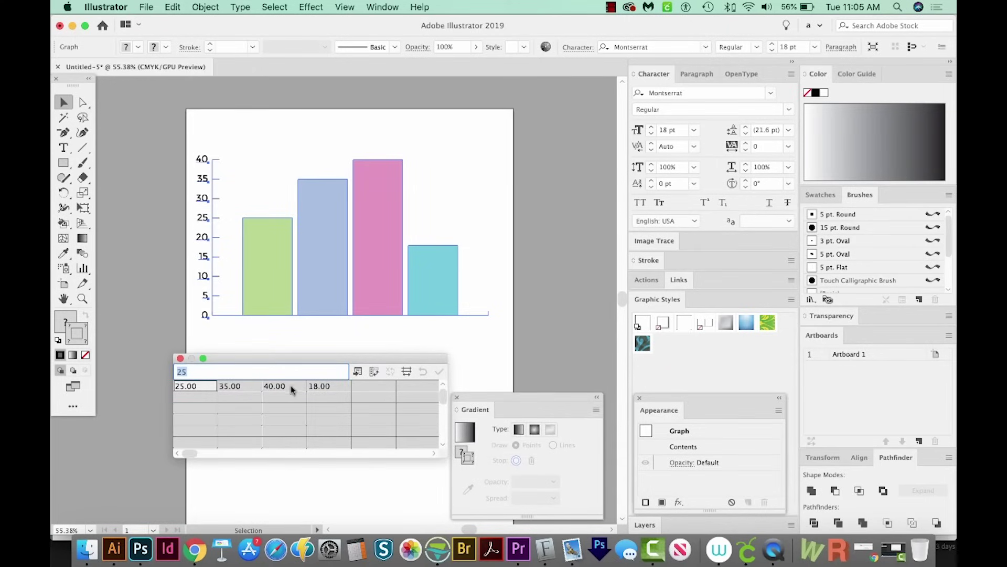
left_click(312, 386)
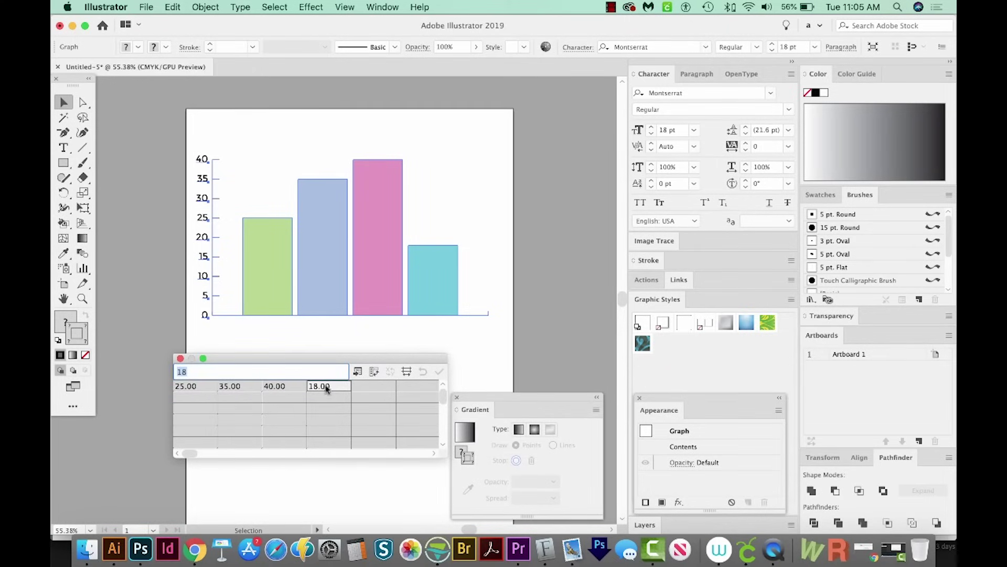
type("70")
left_click(440, 372)
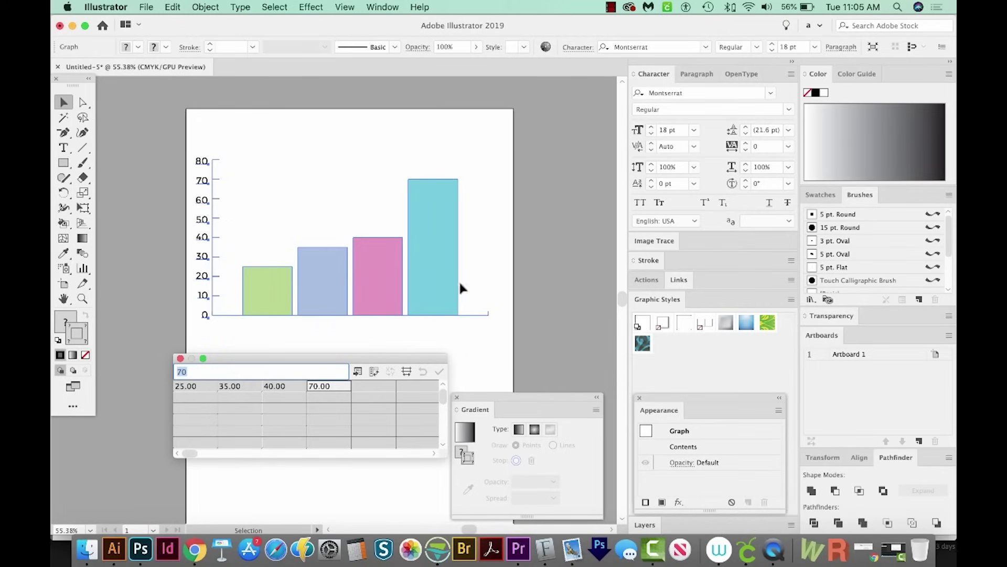
left_click_drag(274, 363, 330, 368)
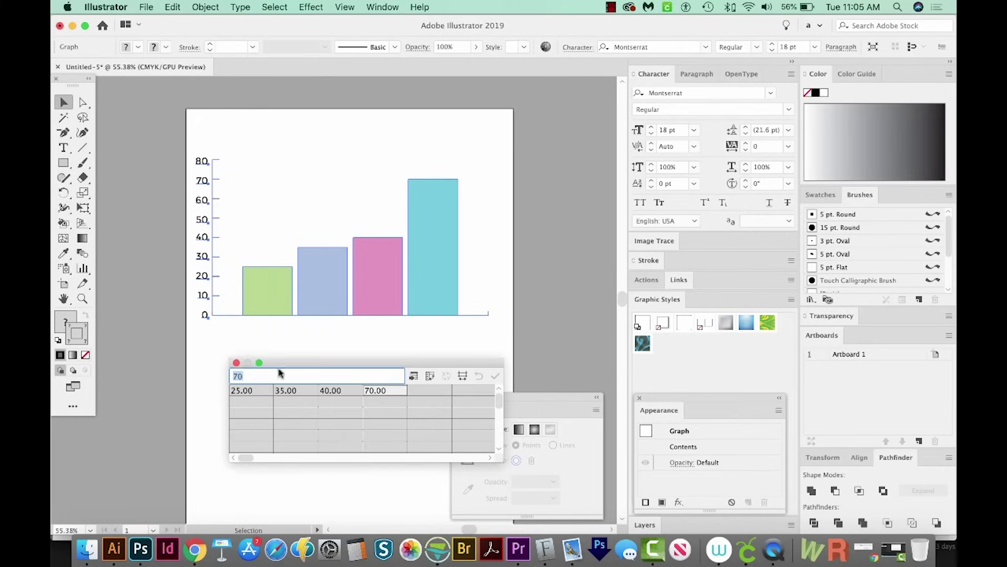
Step: Close Graph Data and Alt-drag a copy of the graph onto the pasteboard
left_click(236, 363)
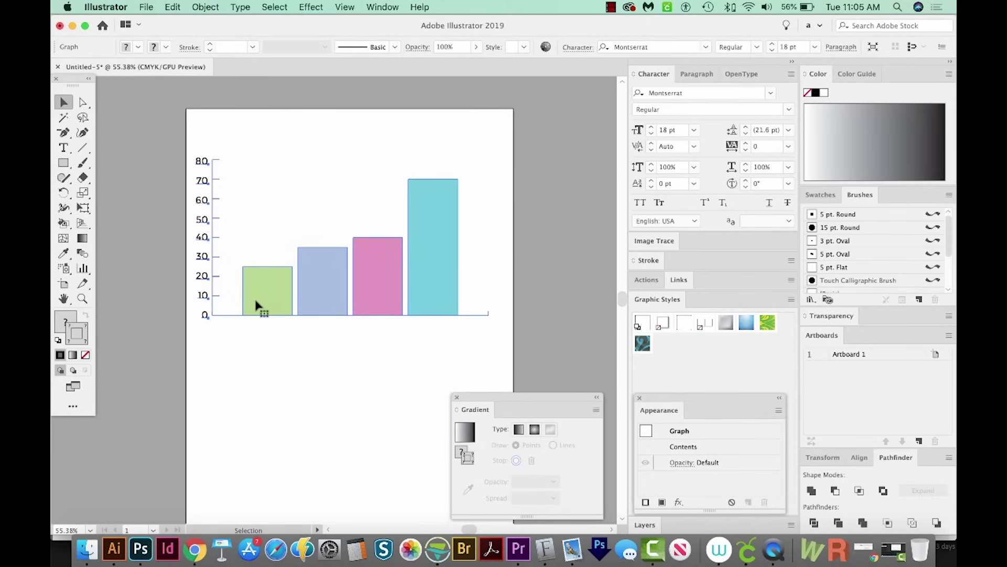
left_click(315, 310)
left_click_drag(315, 309, 420, 312)
key("super+shift+a")
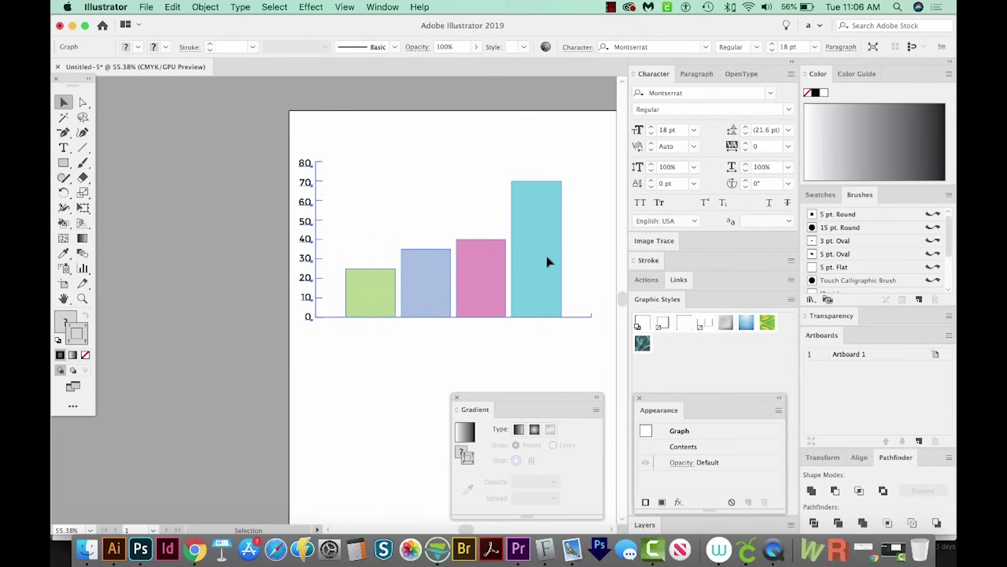
left_click_drag(546, 253, 220, 254)
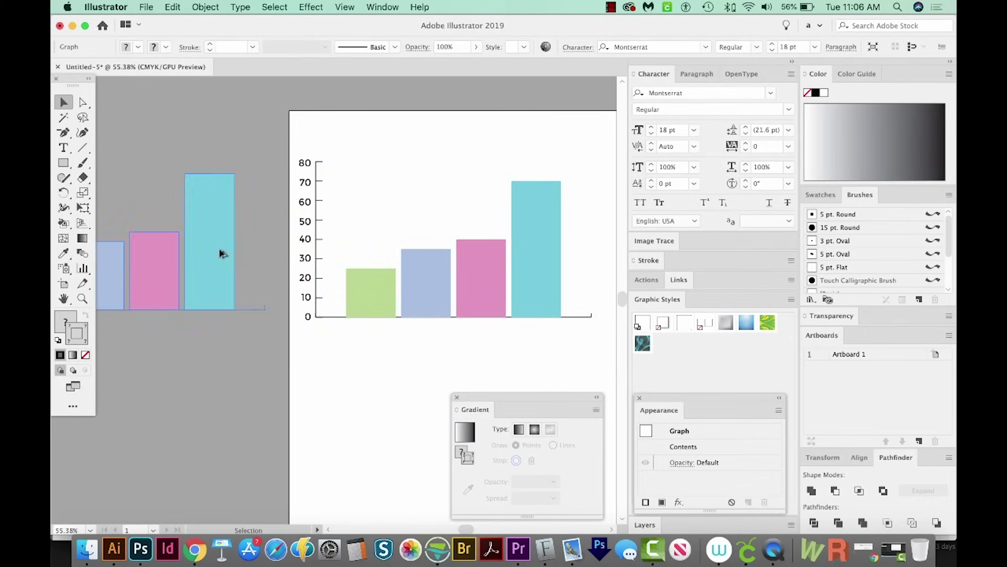
left_click_drag(202, 336, 370, 367)
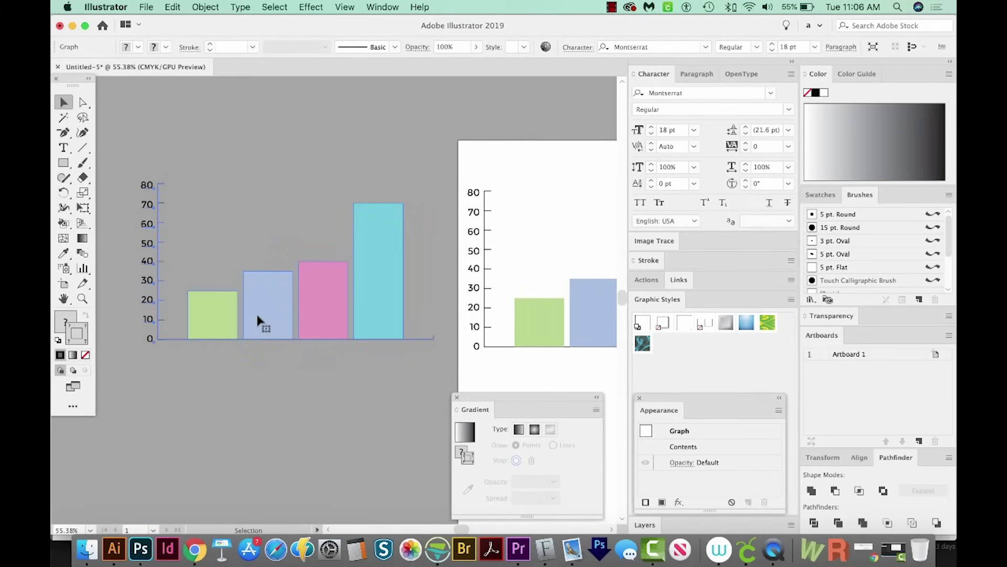
Step: Select the original graph on the artboard and ungroup it with Cmd+Shift+G
left_click_drag(532, 295, 319, 272)
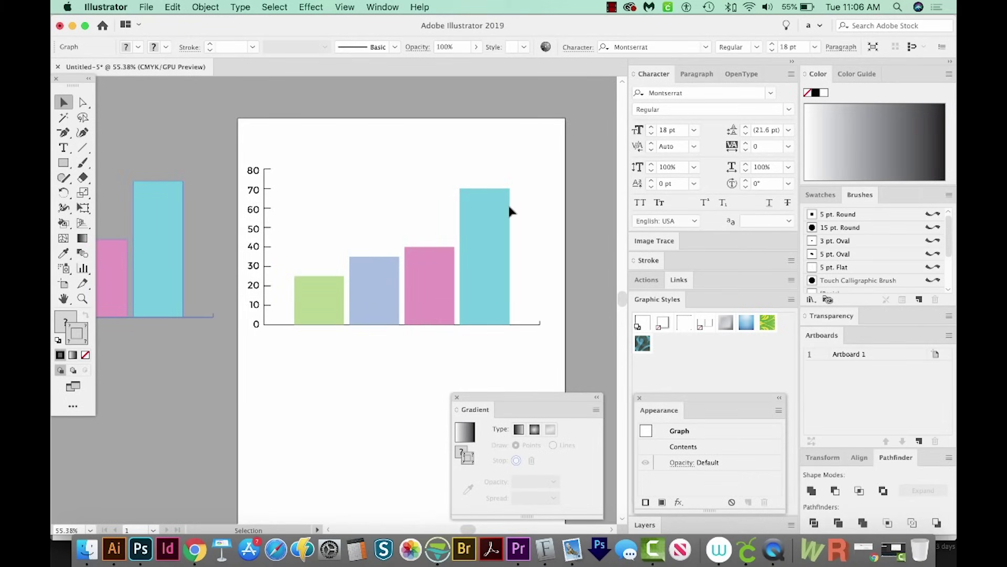
left_click(382, 315)
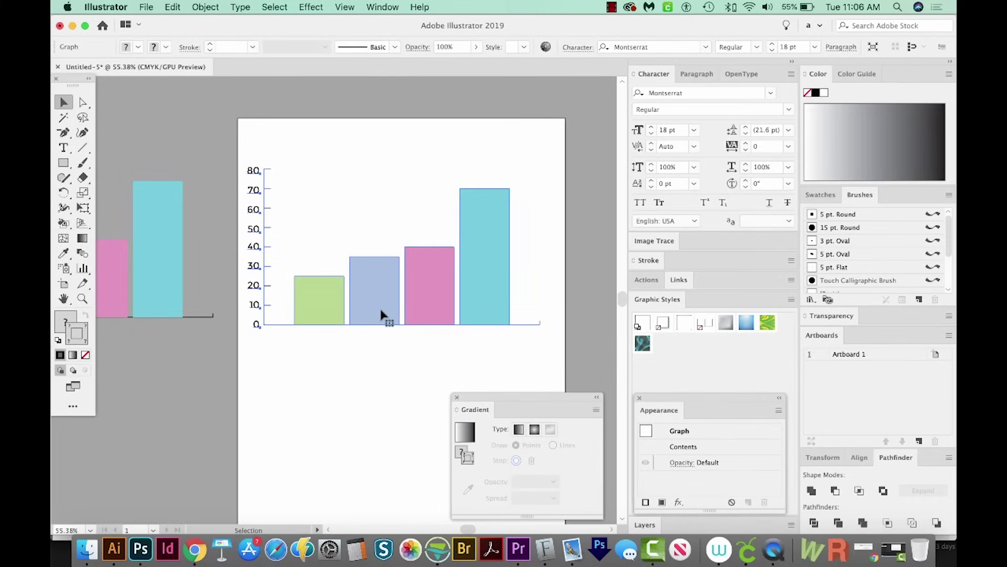
key("super+shift+g")
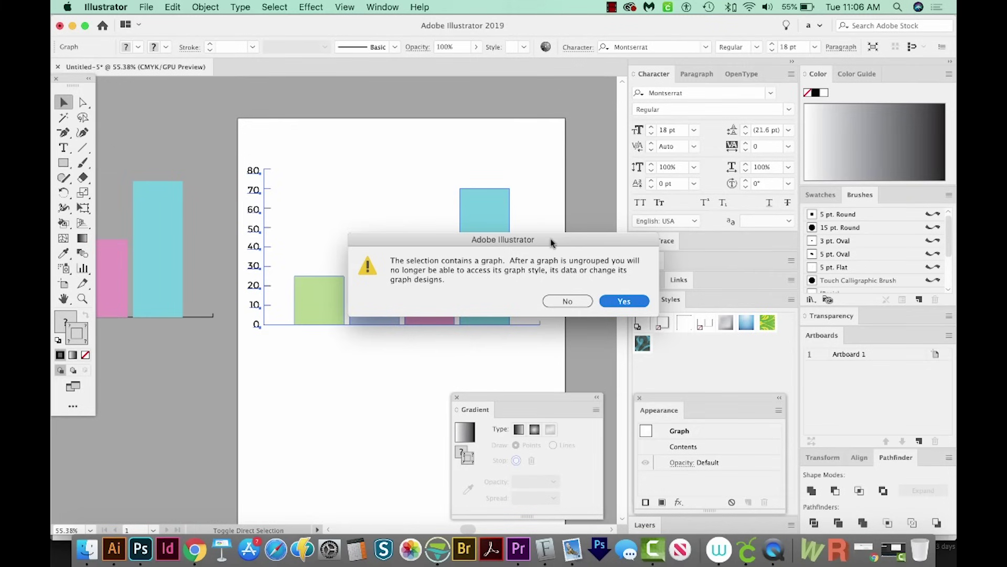
Step: Move the ungroup warning off the chart and confirm with Yes
left_click_drag(549, 239, 530, 222)
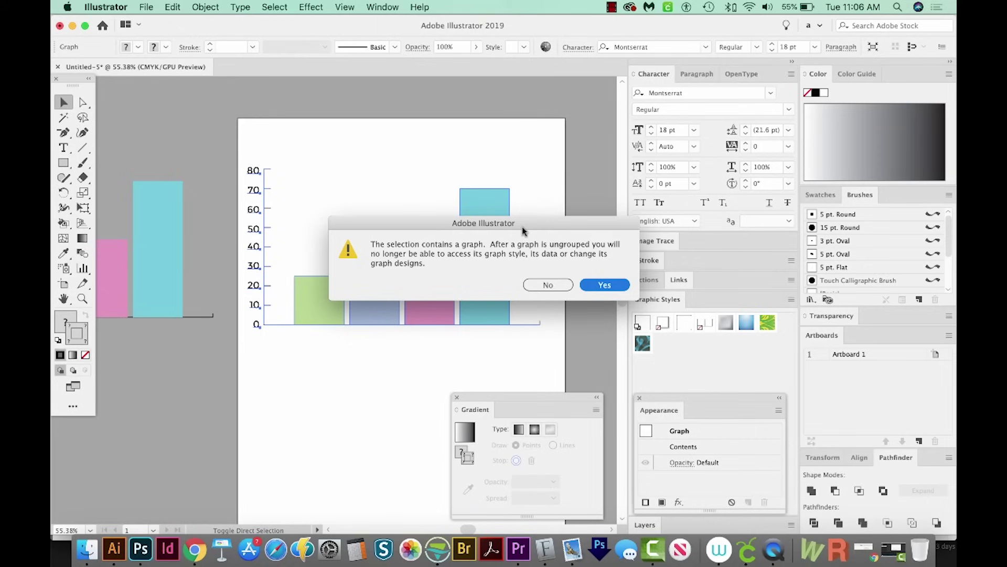
left_click_drag(512, 227, 452, 356)
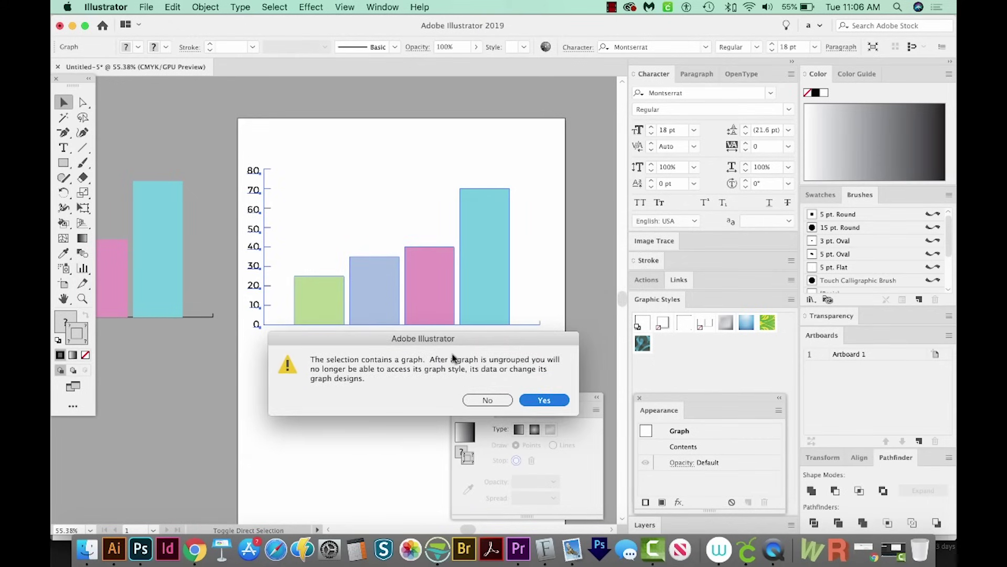
left_click_drag(460, 340, 458, 349)
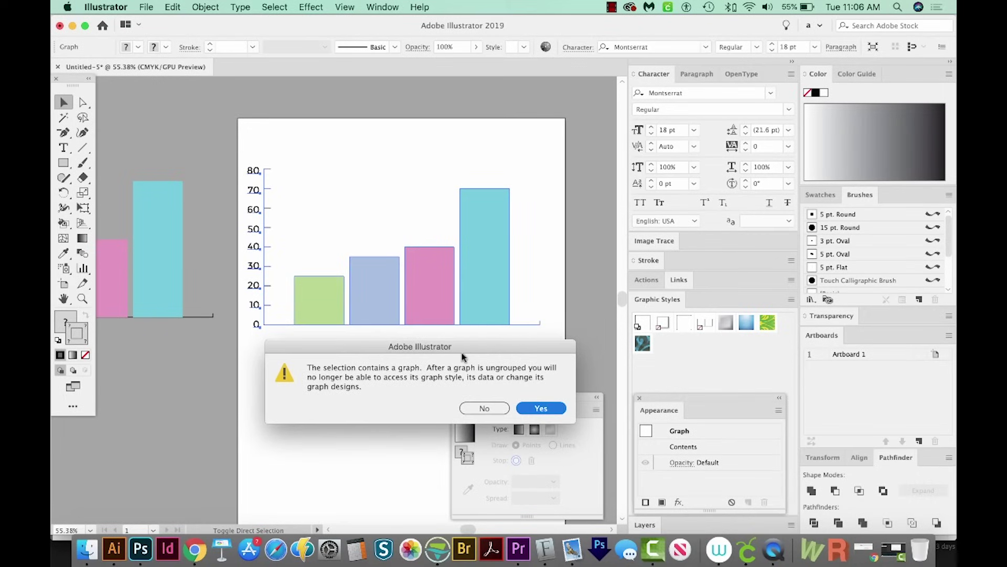
left_click(552, 412)
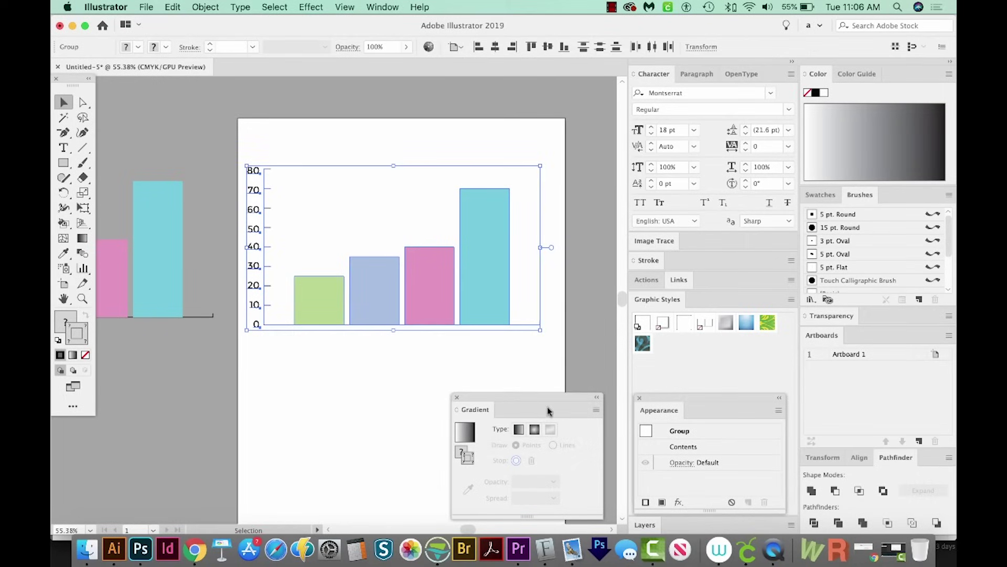
Step: Slant the four bars by nudging their top-left anchors right and down
left_click(507, 361)
left_click(490, 288, "super")
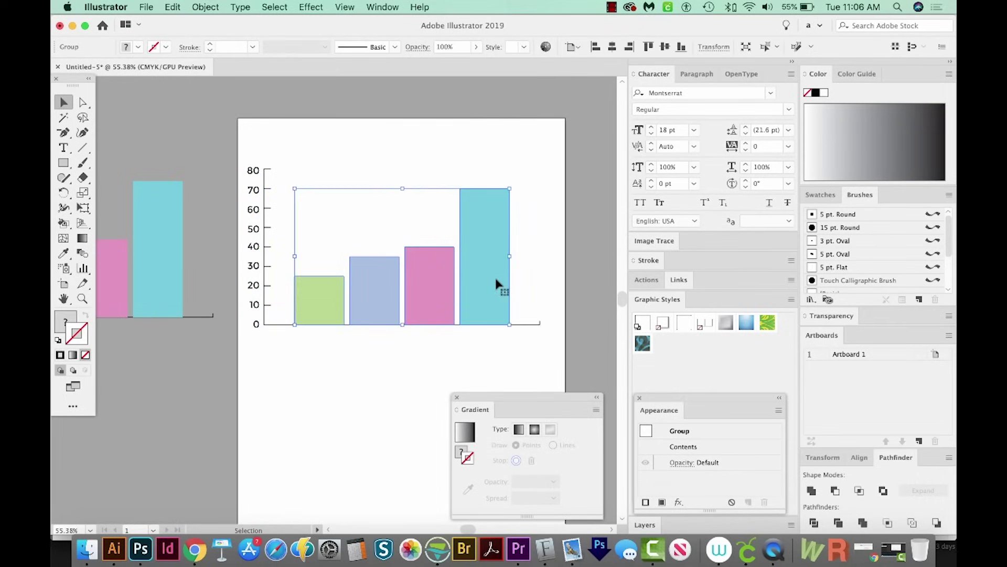
key("super+shift+a")
key("a")
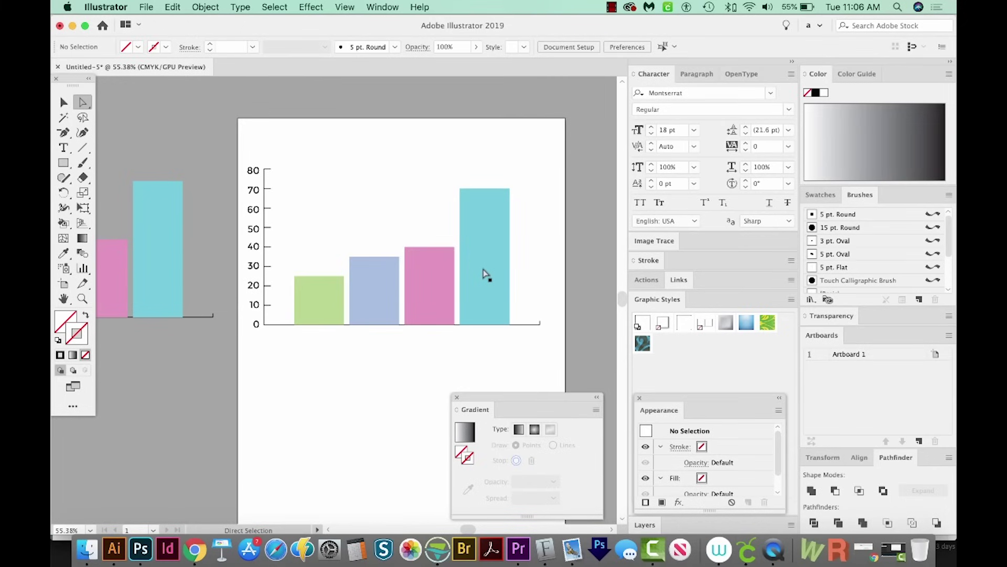
left_click(486, 274)
left_click(441, 220)
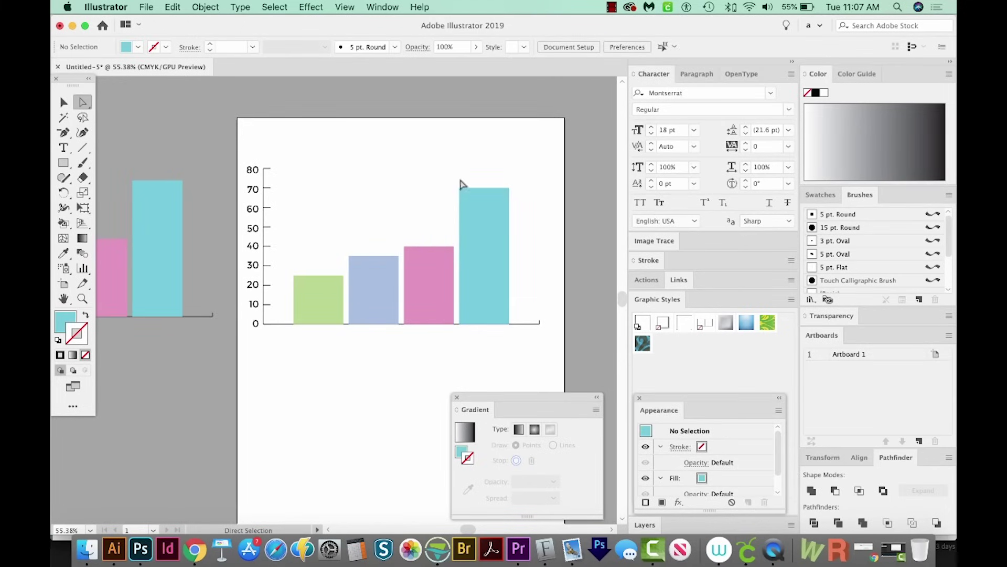
left_click(468, 197)
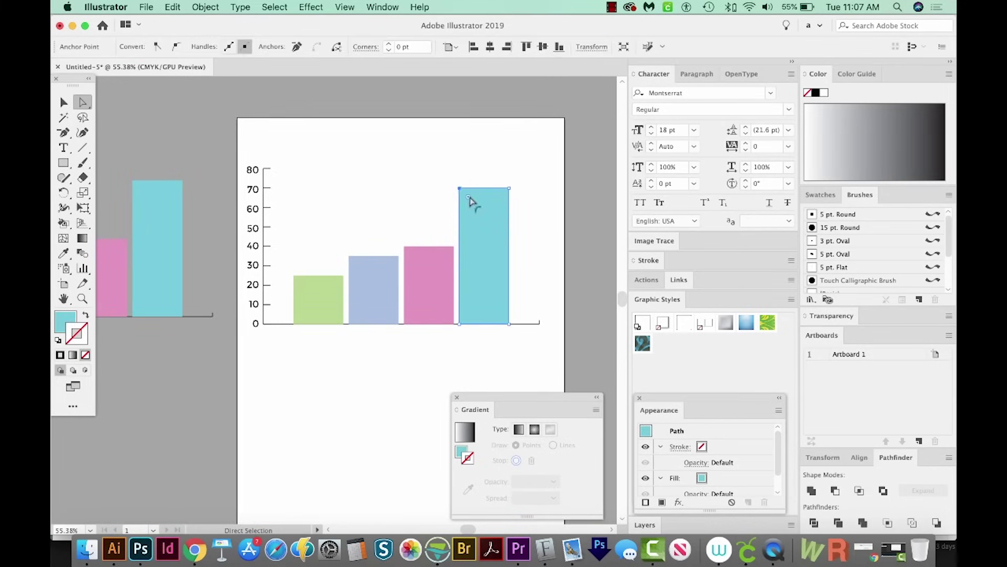
left_click(411, 254, "shift")
left_click_drag(344, 246, 356, 269)
left_click_drag(288, 271, 306, 289)
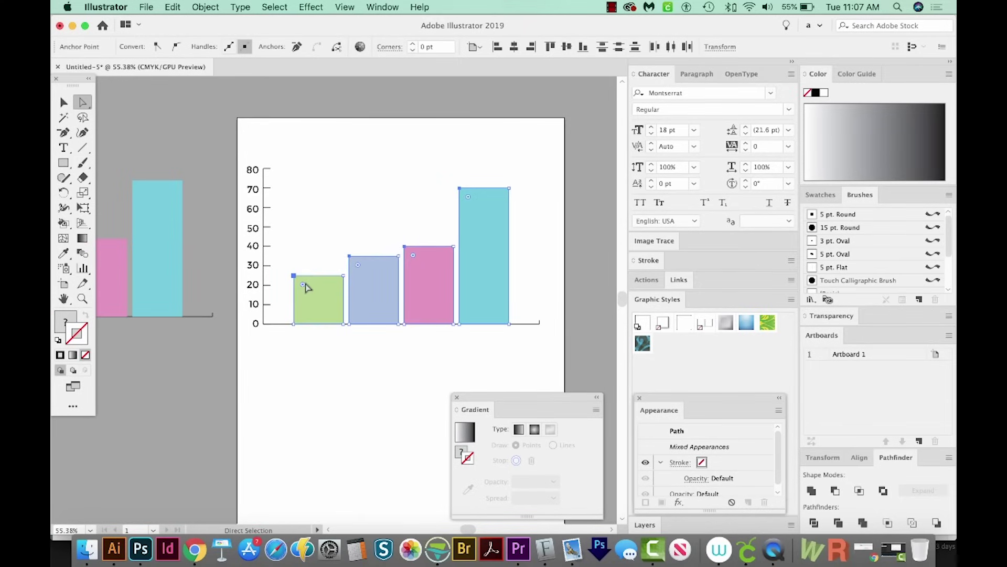
key("shift+Right")
key("shift+Right")
key("shift+Right")
key("shift+Right")
key("shift+Right")
key("shift+Right")
key("shift+Right")
key("shift+Right")
key("shift+Right")
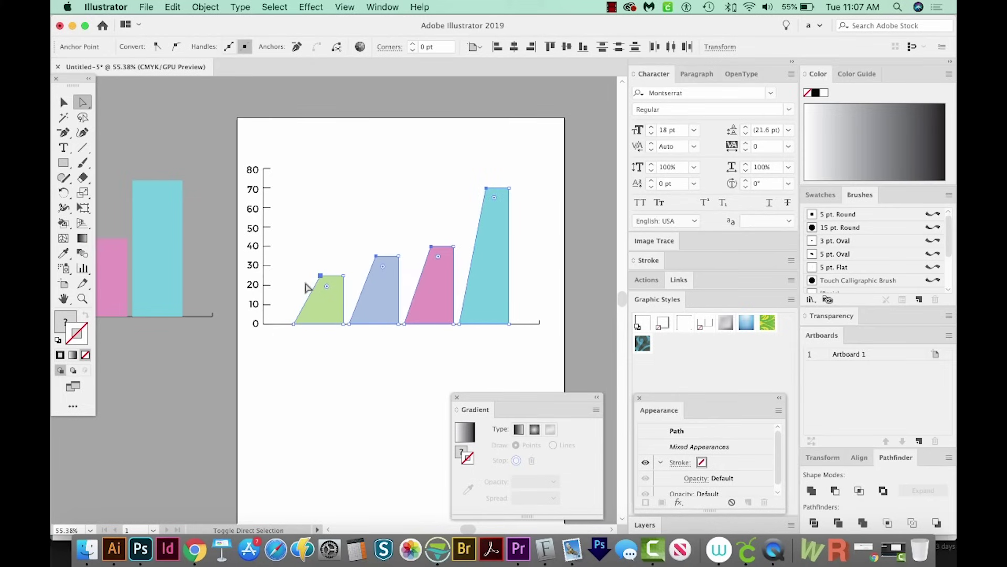
key("shift+Down")
key("shift+Down")
key("shift+Down")
key("shift+Down")
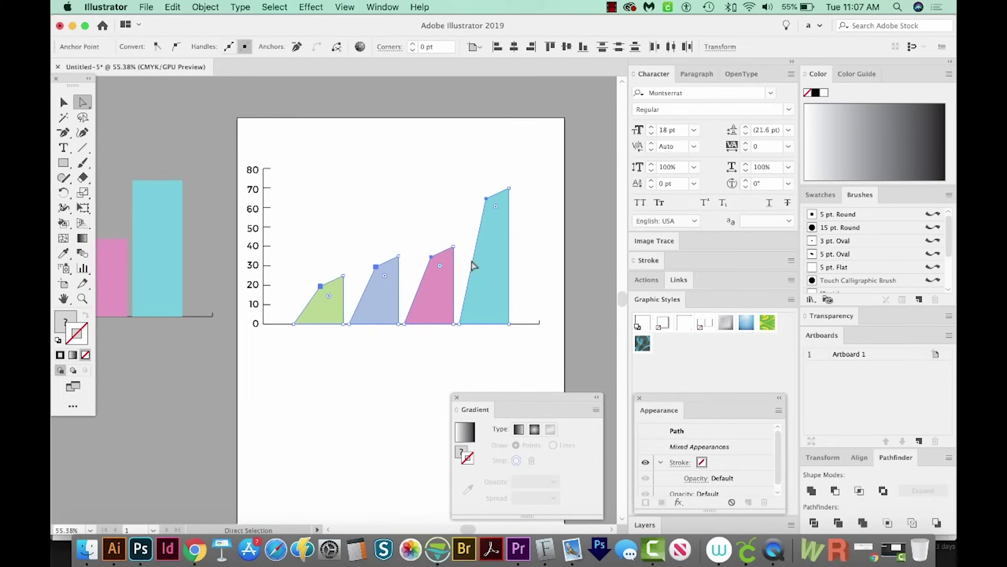
Step: Compare the slanted chart with the copy and select the copied column graph
key("space")
left_click_drag(267, 318, 454, 308)
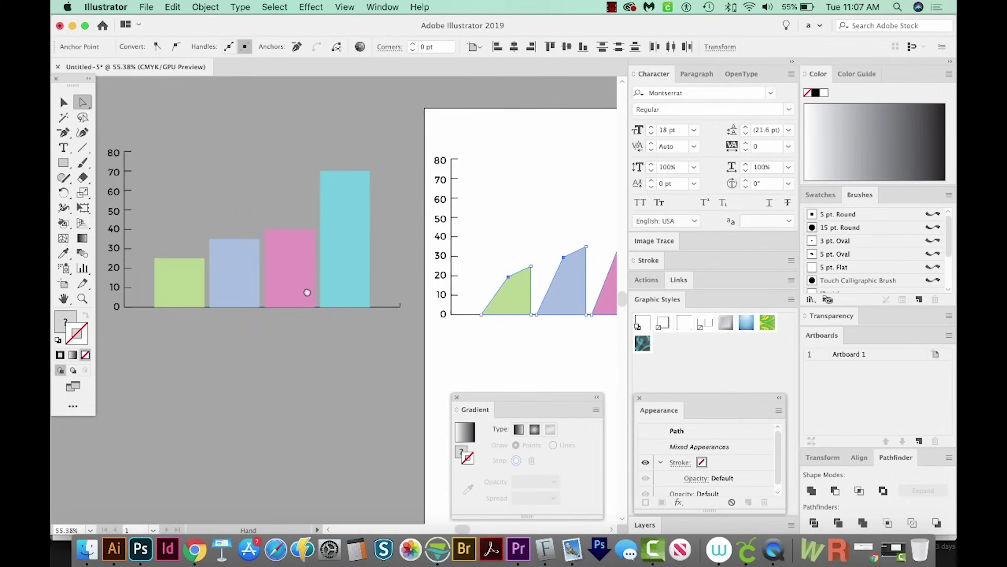
left_click_drag(307, 292, 291, 294)
key("v")
scroll(294, 278, "right", 10)
scroll(294, 278, "down", 1)
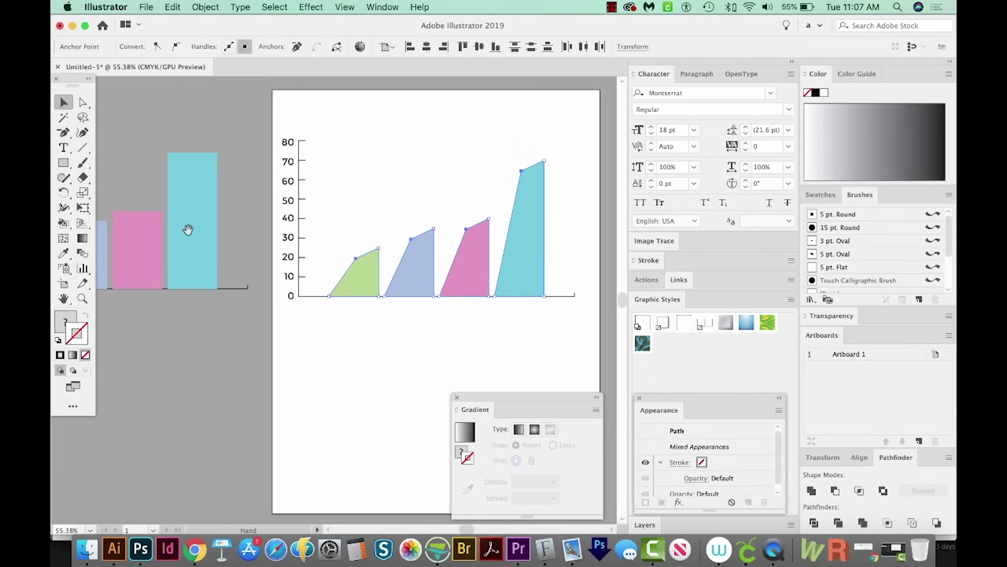
left_click_drag(189, 227, 385, 259)
left_click(382, 287)
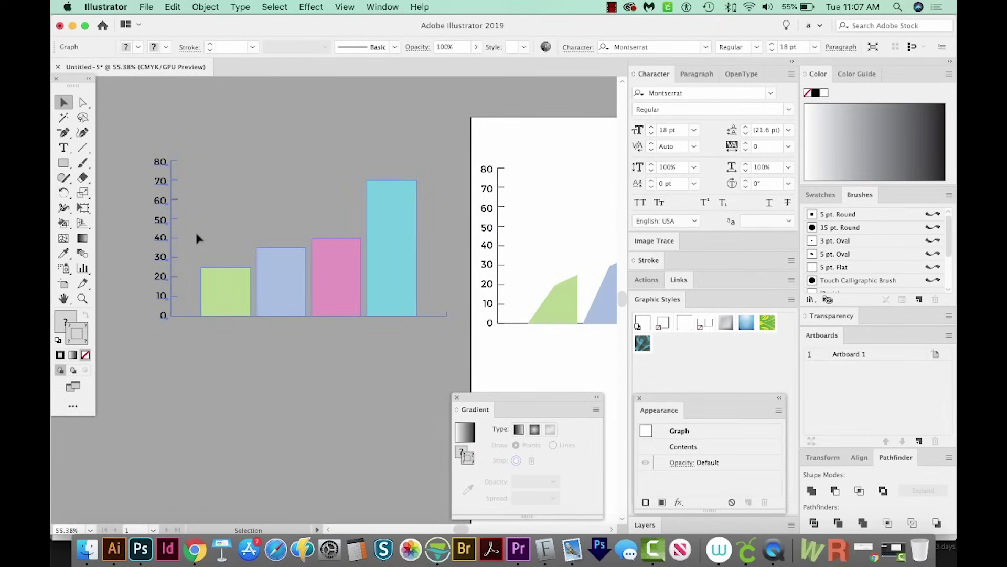
left_click_drag(501, 253, 316, 243)
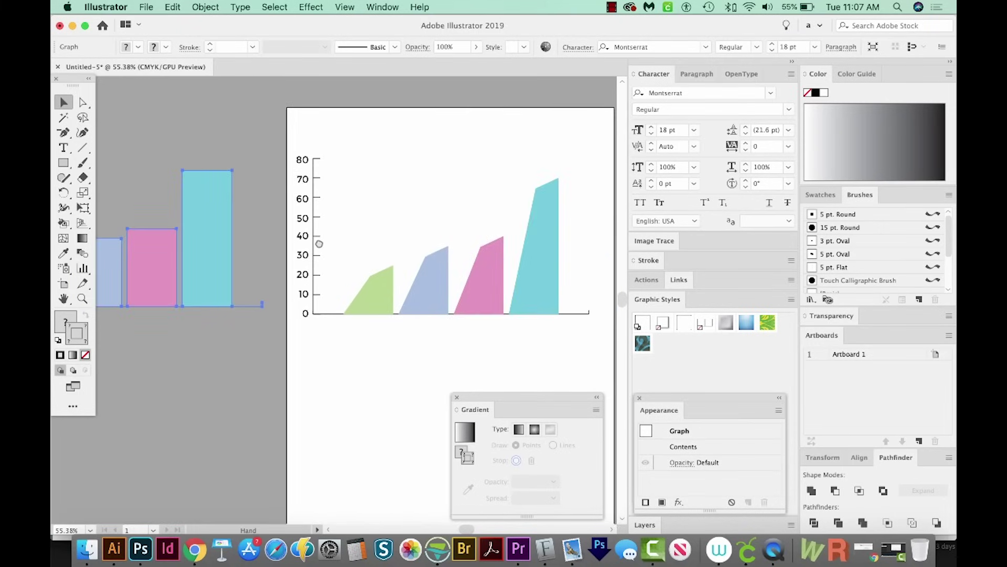
left_click_drag(522, 286, 430, 235)
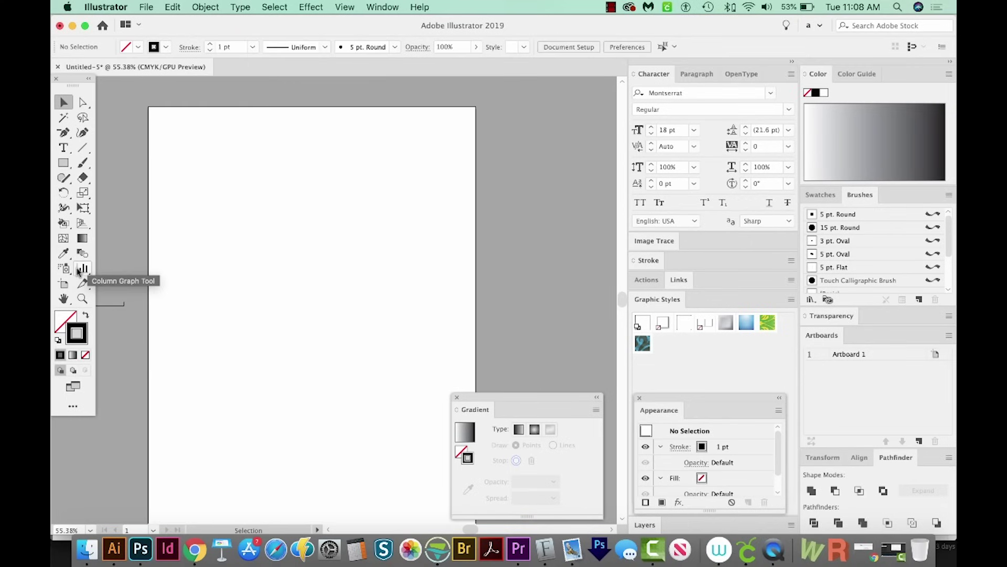
Step: Draw a square pie graph area on the artboard with the Pie Graph tool
left_click(79, 270)
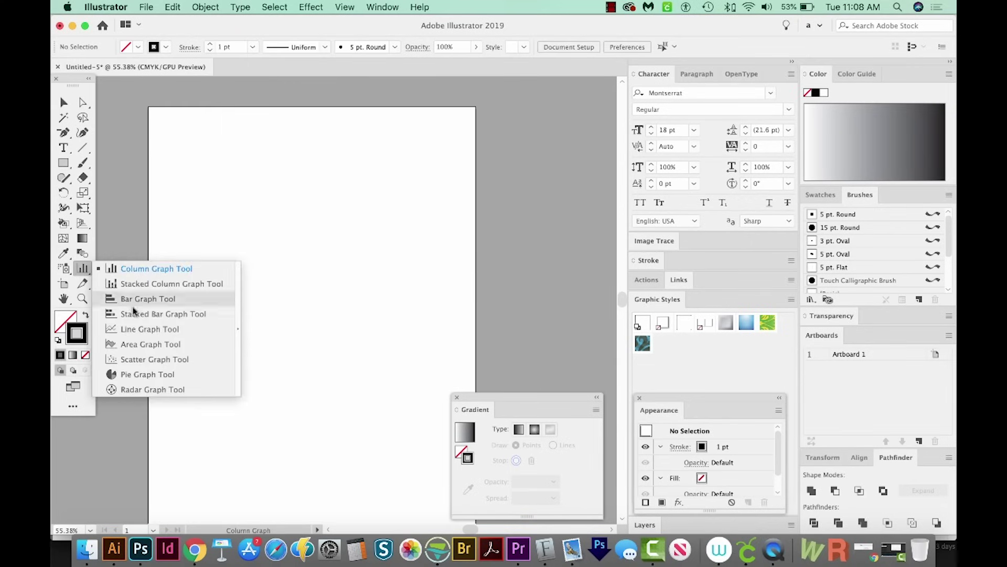
left_click(136, 374)
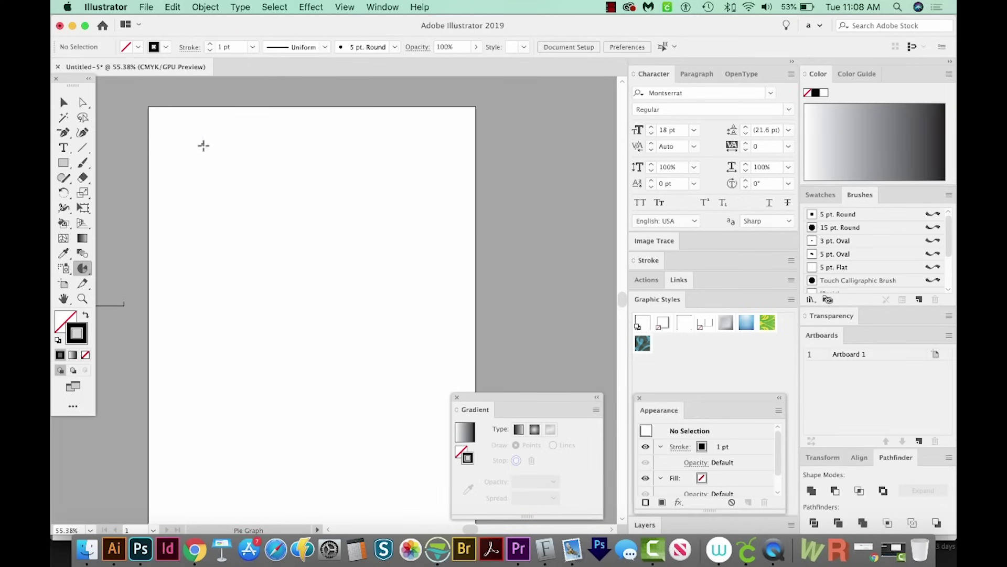
left_click_drag(203, 146, 322, 376)
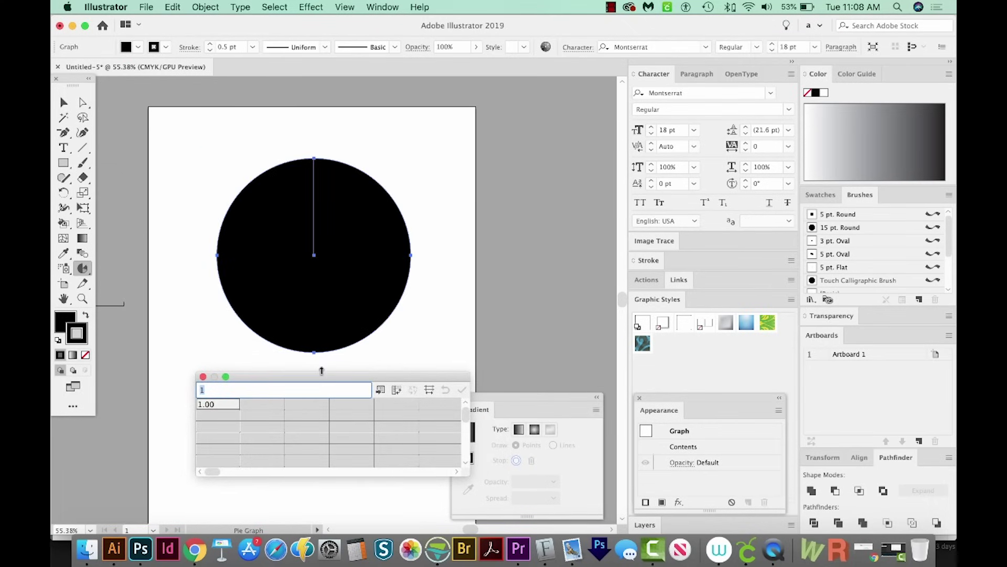
left_click_drag(243, 381, 272, 383)
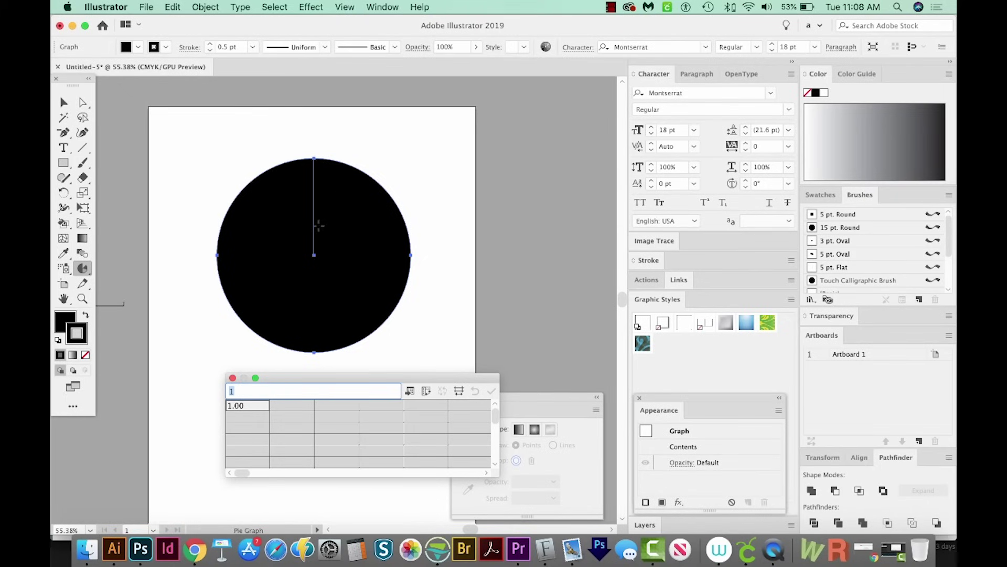
Step: Enter the values 25, 35, 20 and 20, apply them, and close the data window
type("25")
key("Tab")
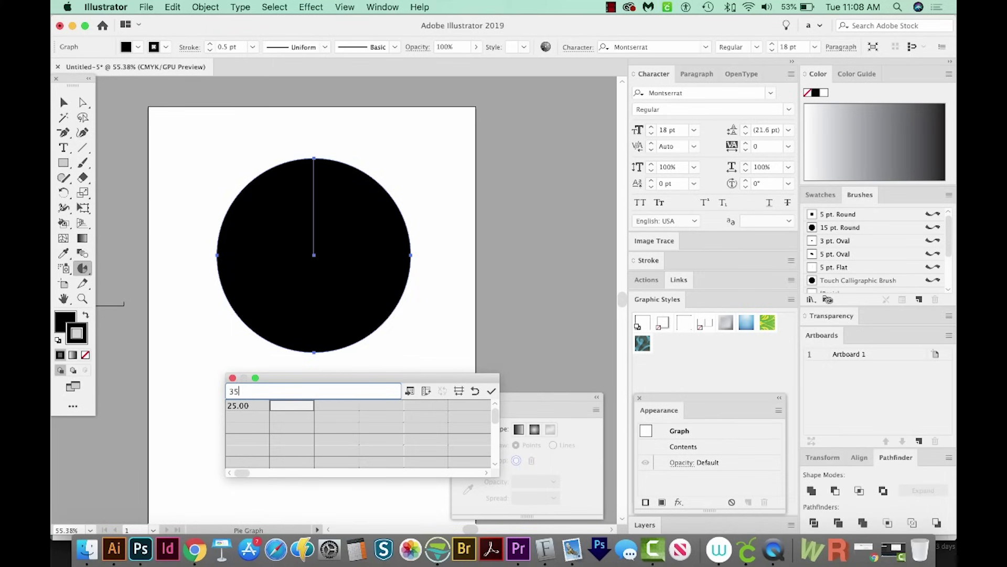
key("Tab")
type("2")
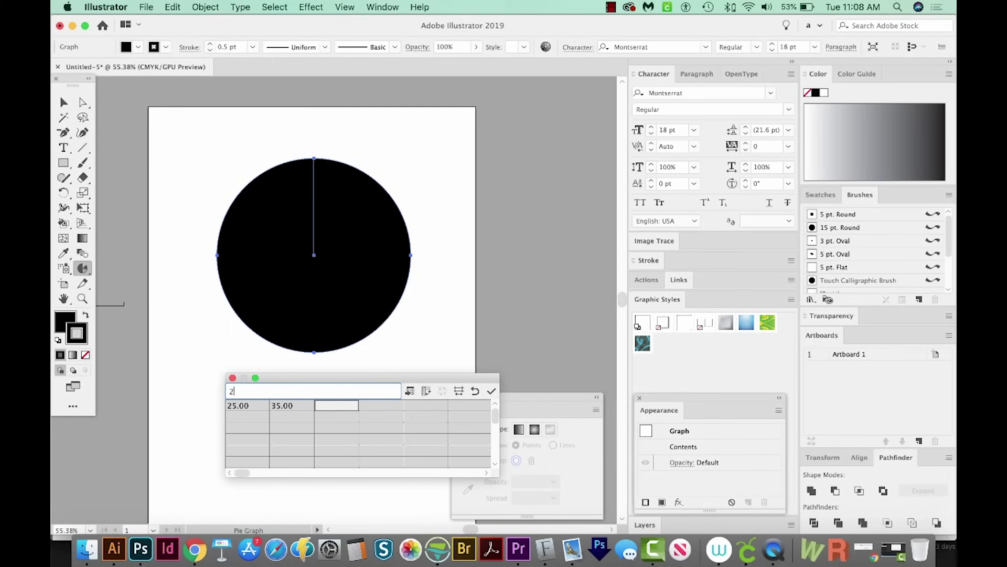
type("0")
key("Tab")
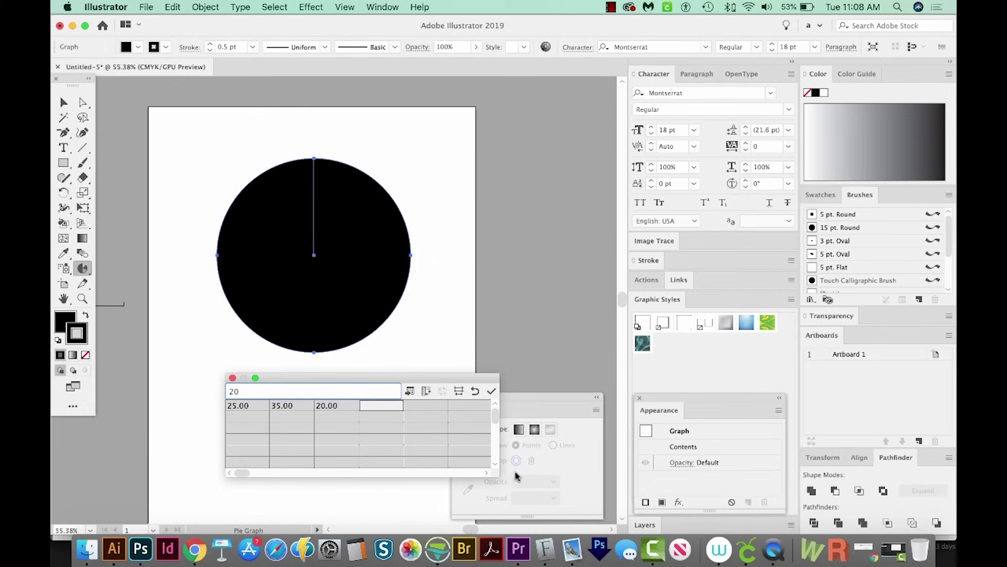
left_click(492, 391)
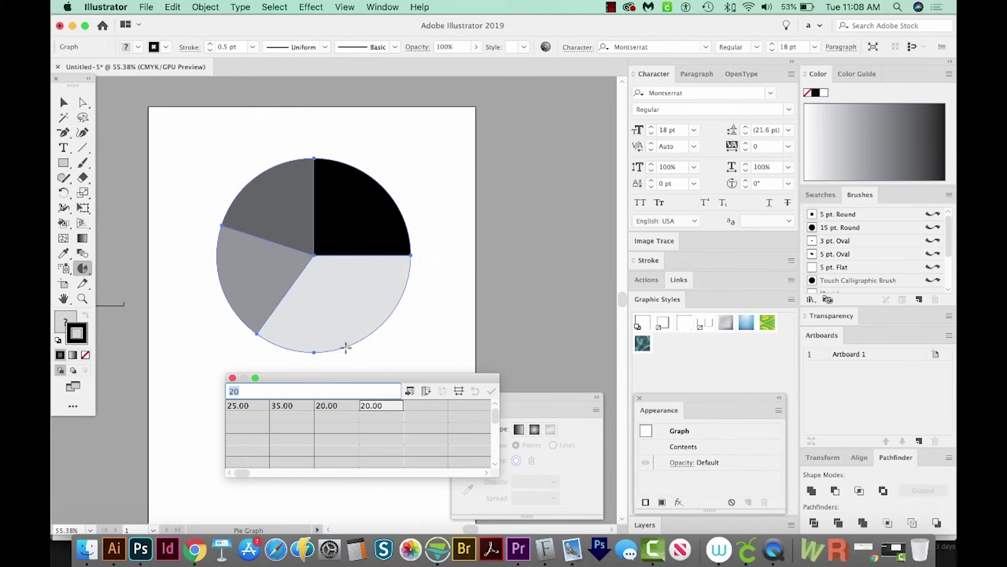
left_click_drag(299, 381, 258, 405)
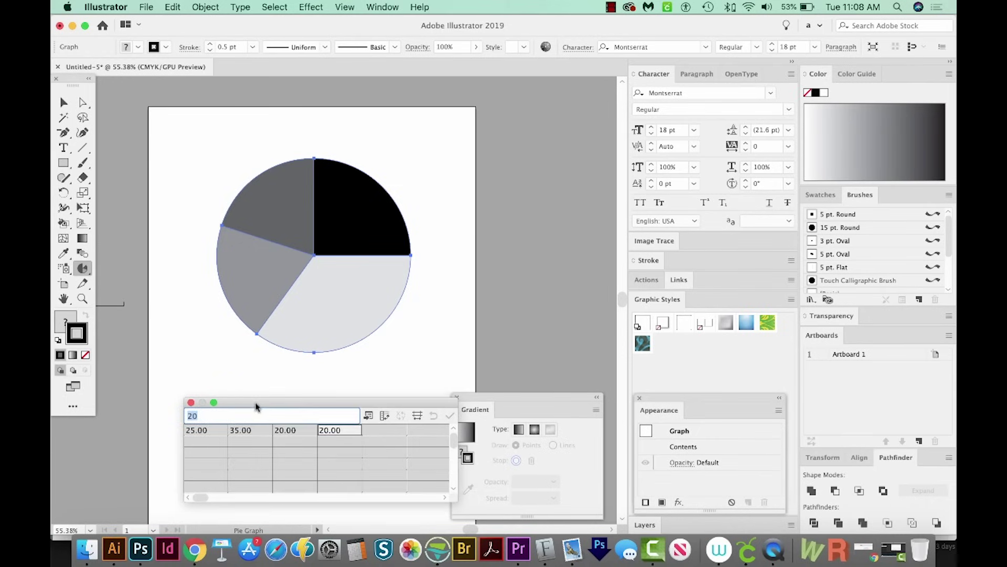
left_click(63, 103)
type("v")
key("Escape")
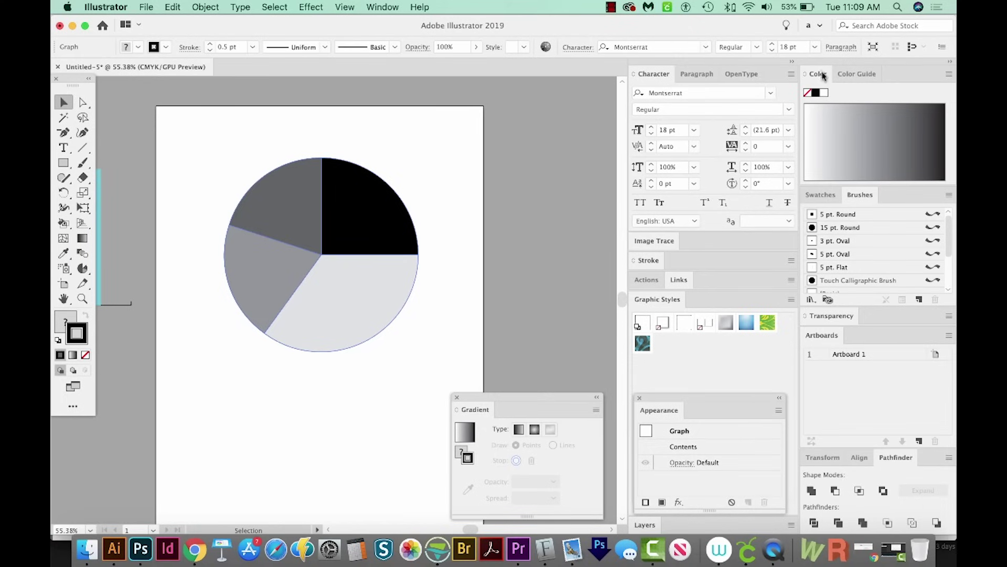
Step: Undo an accidental green fill and switch the Color panel to RGB
left_click(950, 75)
left_click(950, 75)
key("a")
left_click(367, 210)
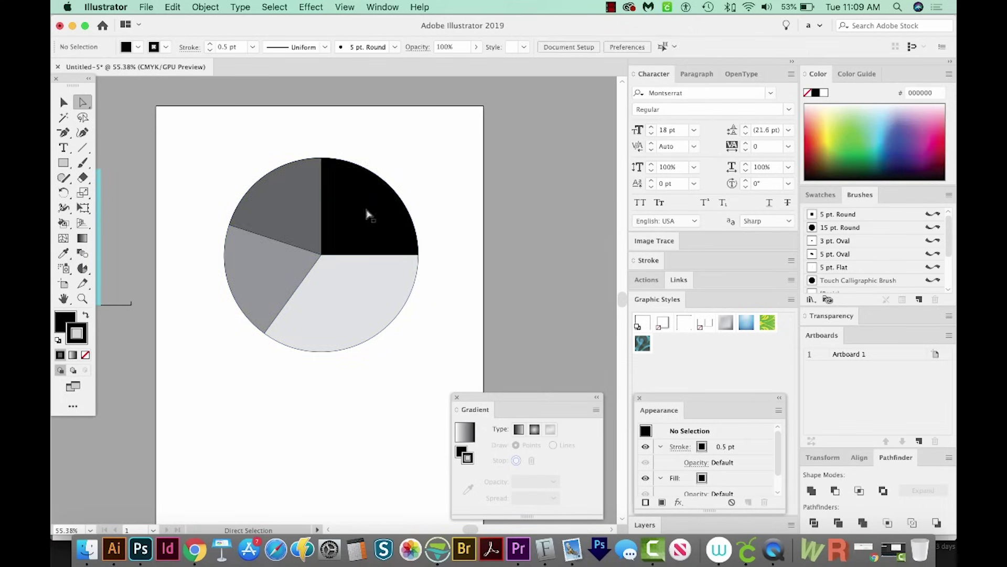
left_click(855, 131)
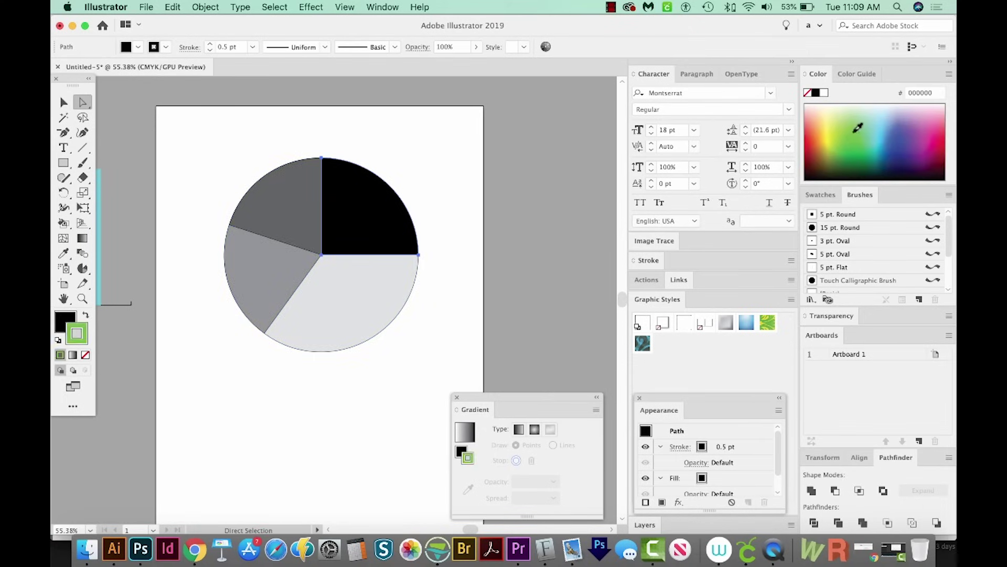
key("super+z")
left_click(950, 75)
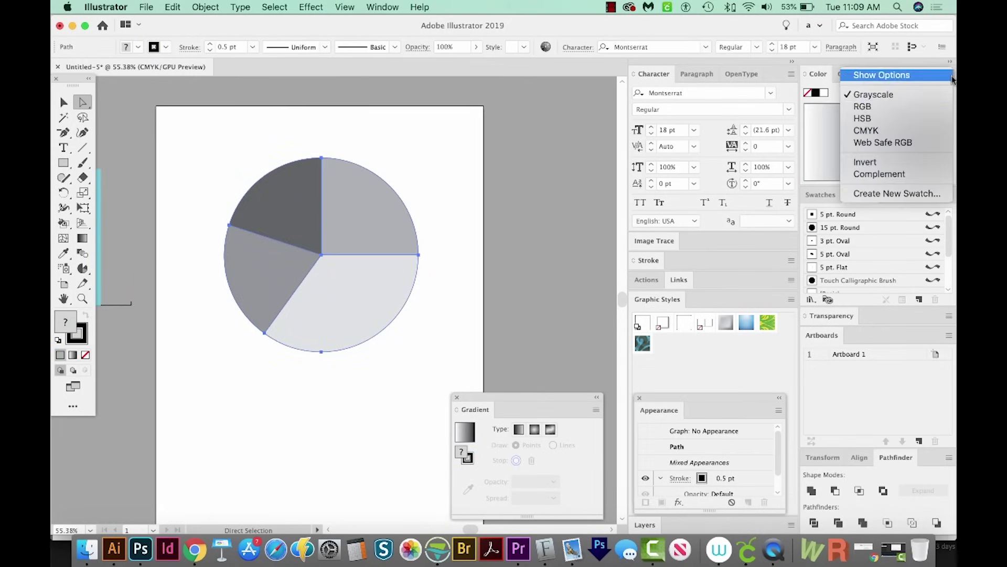
left_click(925, 106)
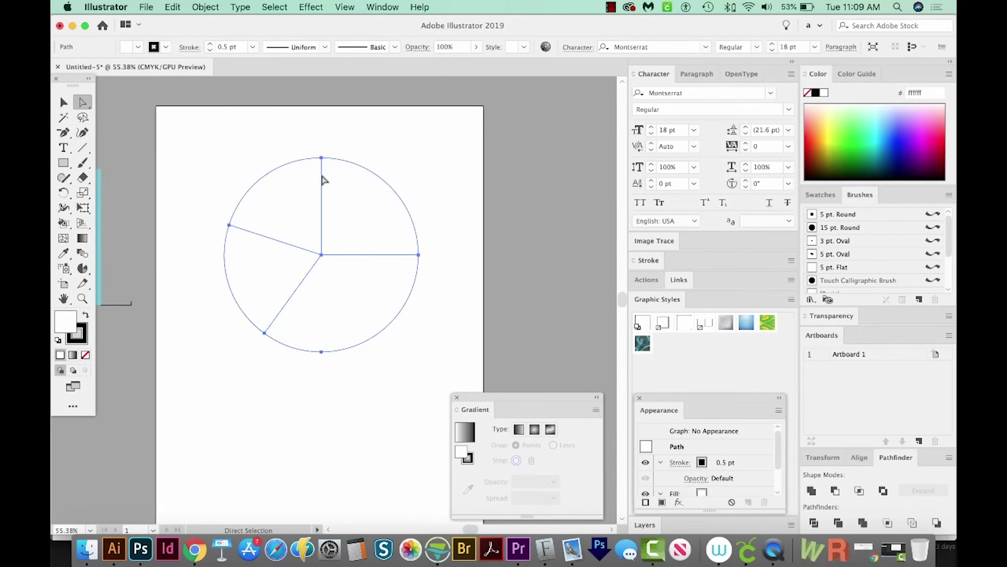
Step: Fill the slices light green, light blue, dark blue and pink
left_click(386, 192)
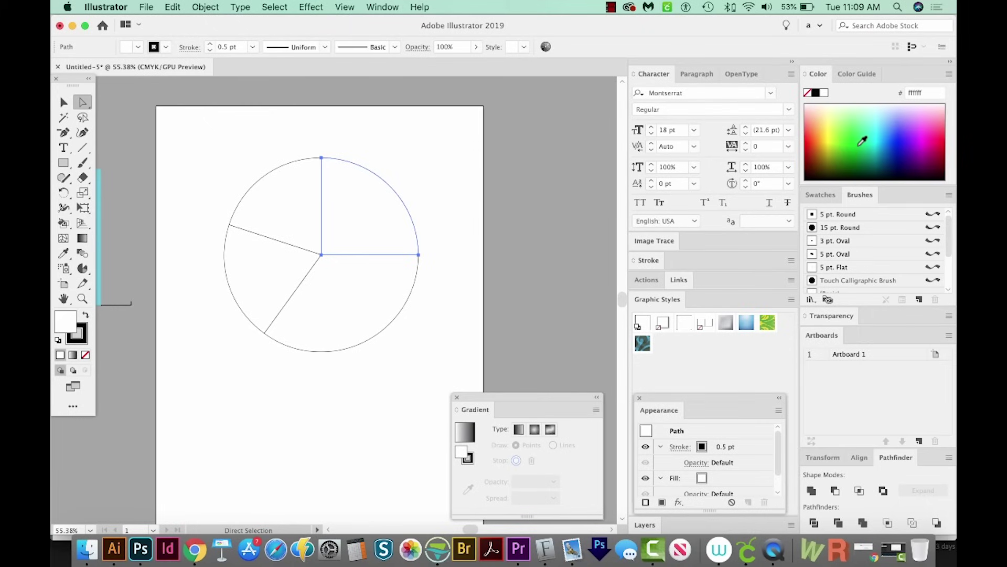
left_click(843, 120)
left_click(280, 206)
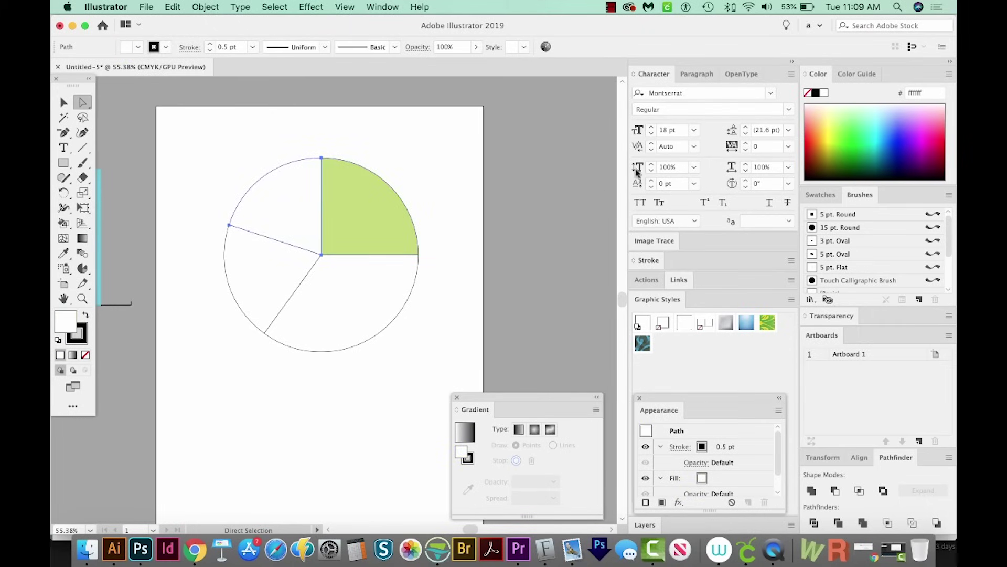
left_click(885, 112)
left_click(321, 285)
left_click(903, 126)
left_click(240, 248)
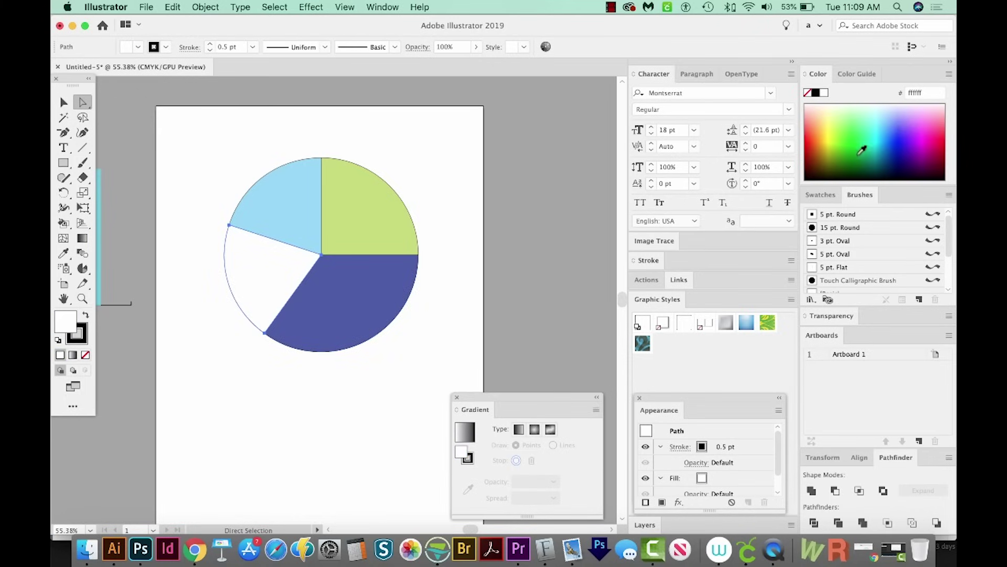
left_click(923, 107)
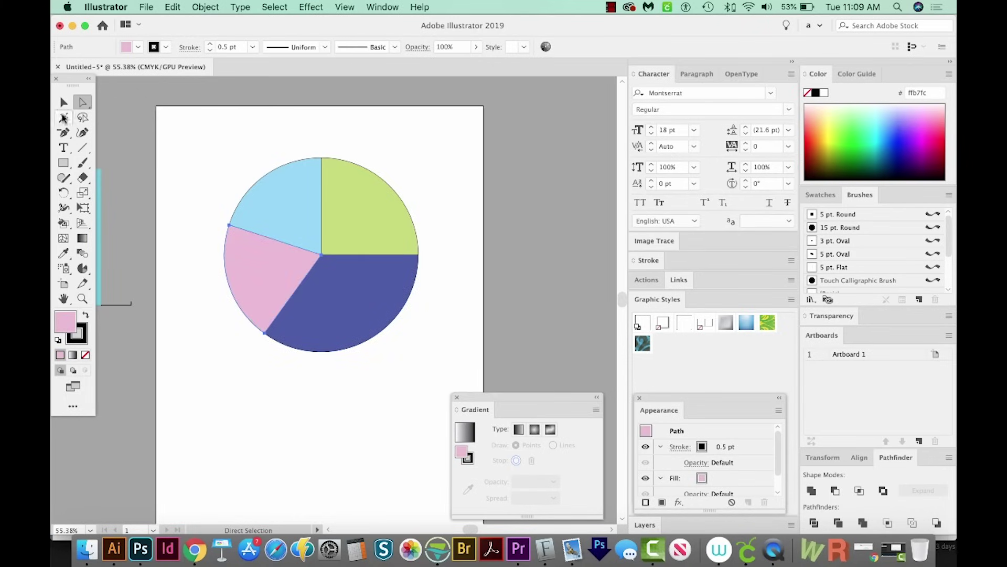
left_click(64, 102)
left_click_drag(306, 287, 376, 284)
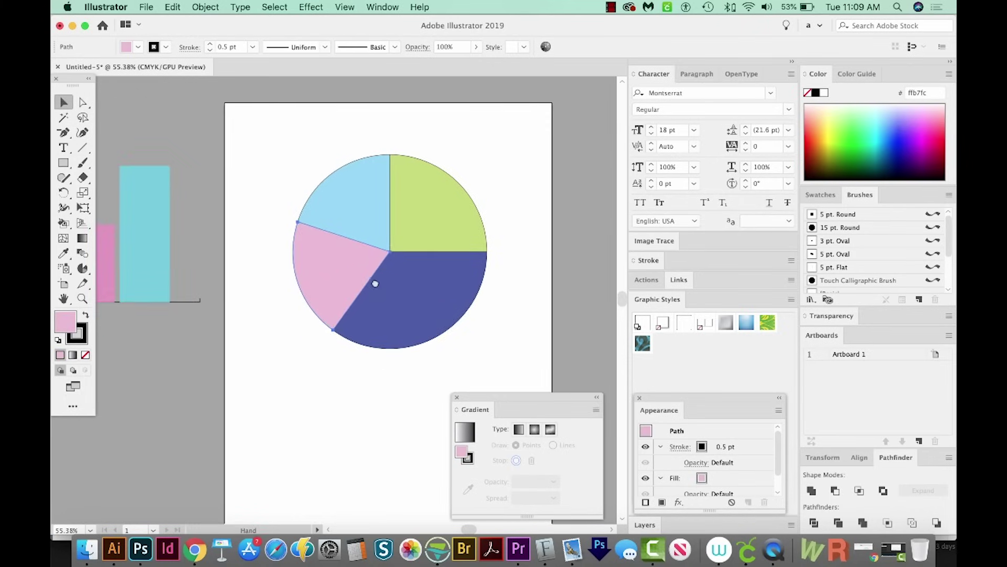
Step: Duplicate the pie graph off to the right of the original
left_click(385, 321)
scroll(436, 306, "right", 3)
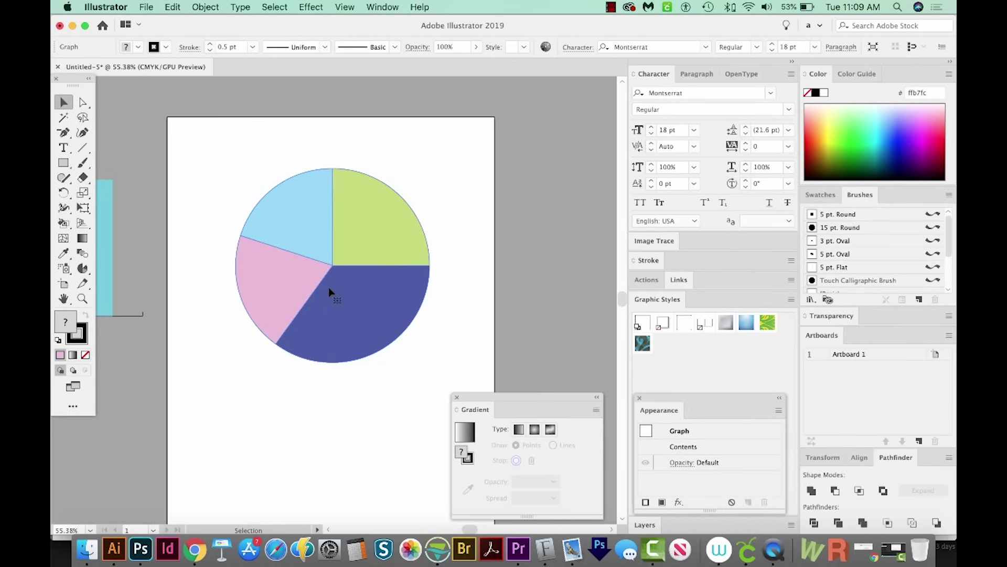
scroll(307, 278, "left", 1)
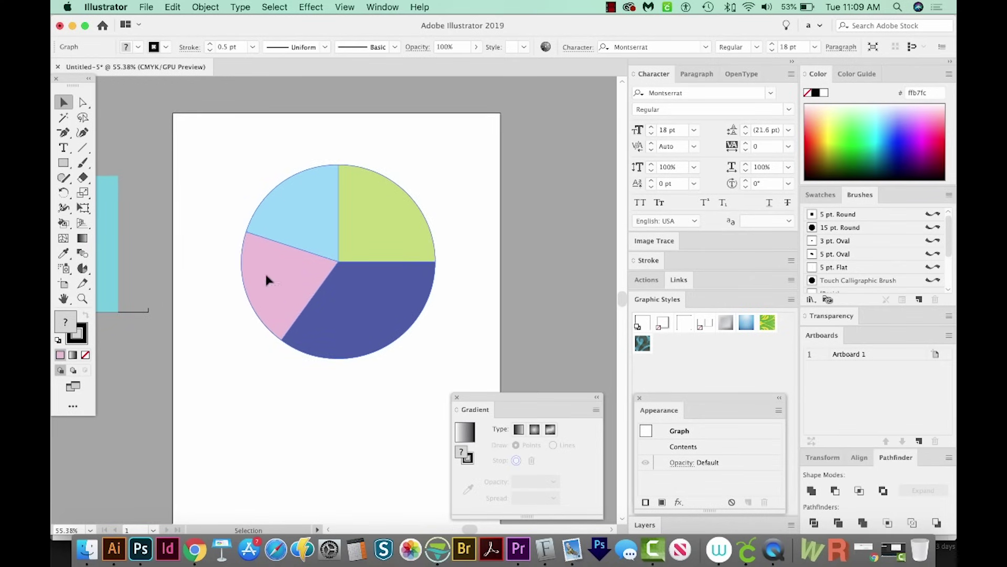
left_click_drag(266, 278, 558, 283)
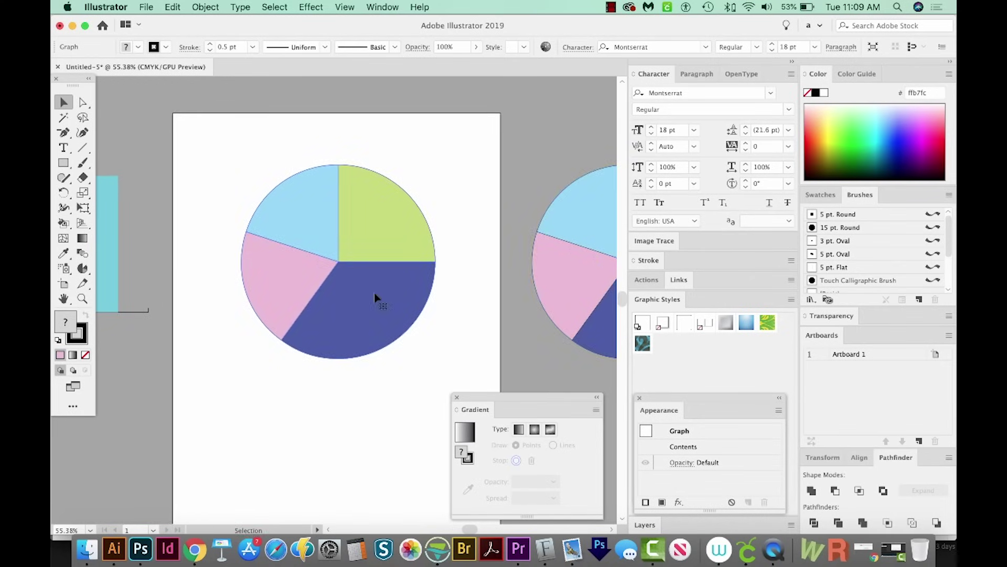
Step: Draw a circle centred on the original pie and fill it white
key("l")
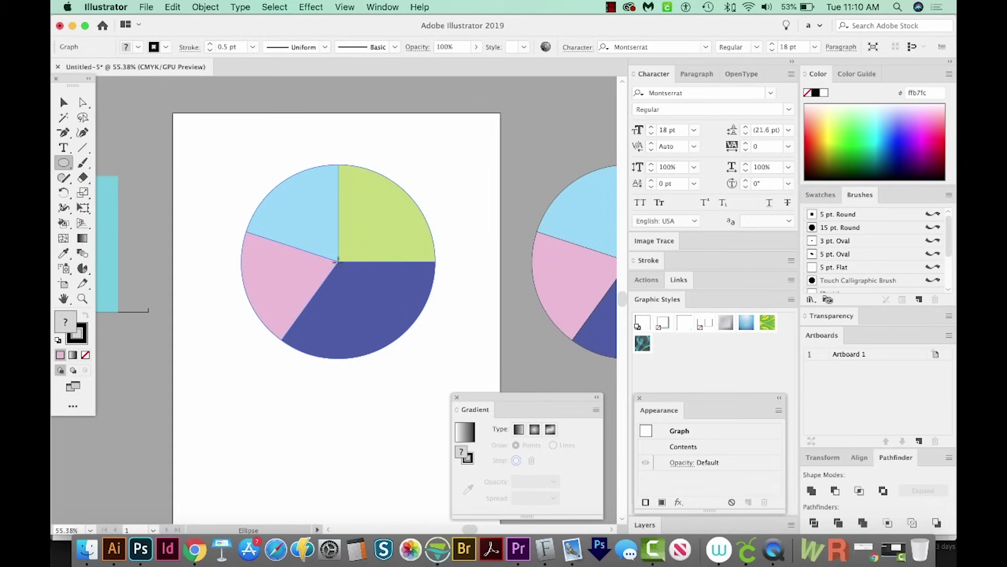
left_click_drag(338, 261, 382, 319)
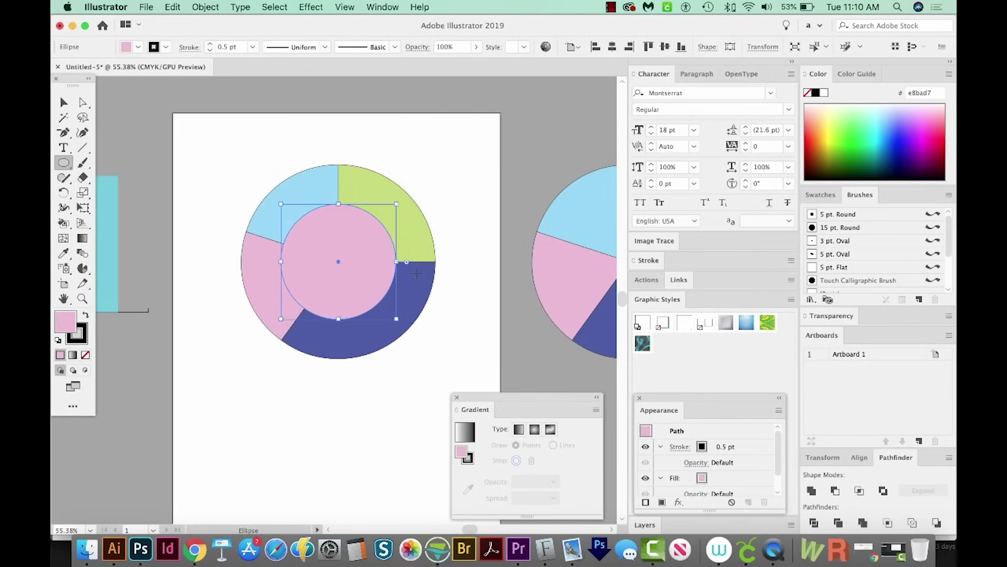
left_click(824, 93)
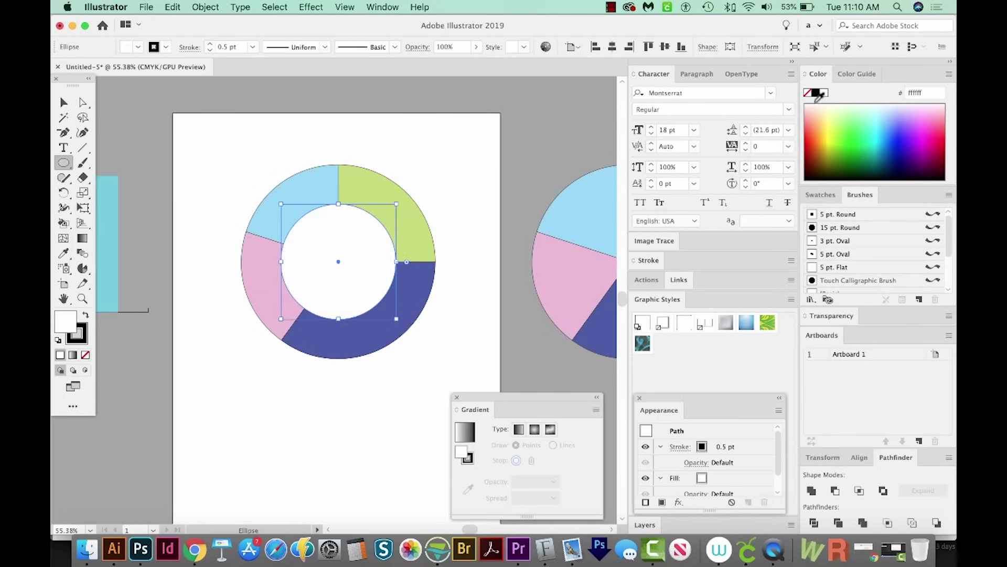
key("v")
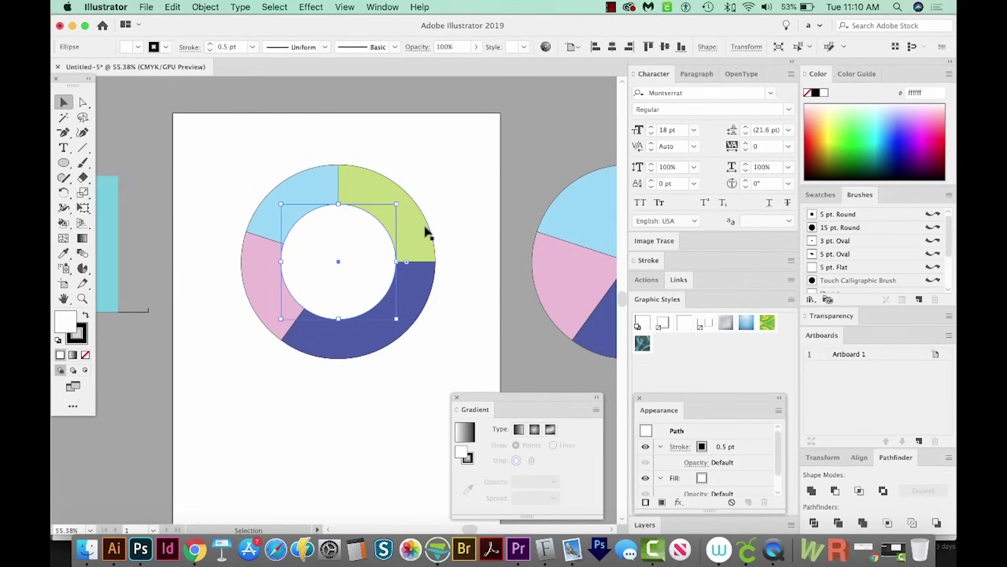
left_click(426, 231)
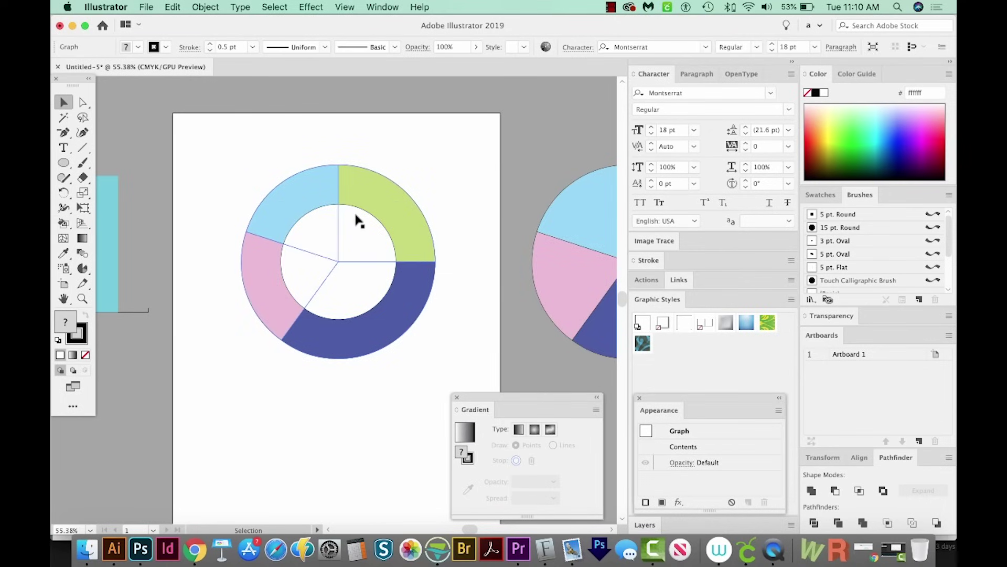
Step: Ungroup the circle and pie graph and split them with Pathfinder Divide
left_click(355, 233)
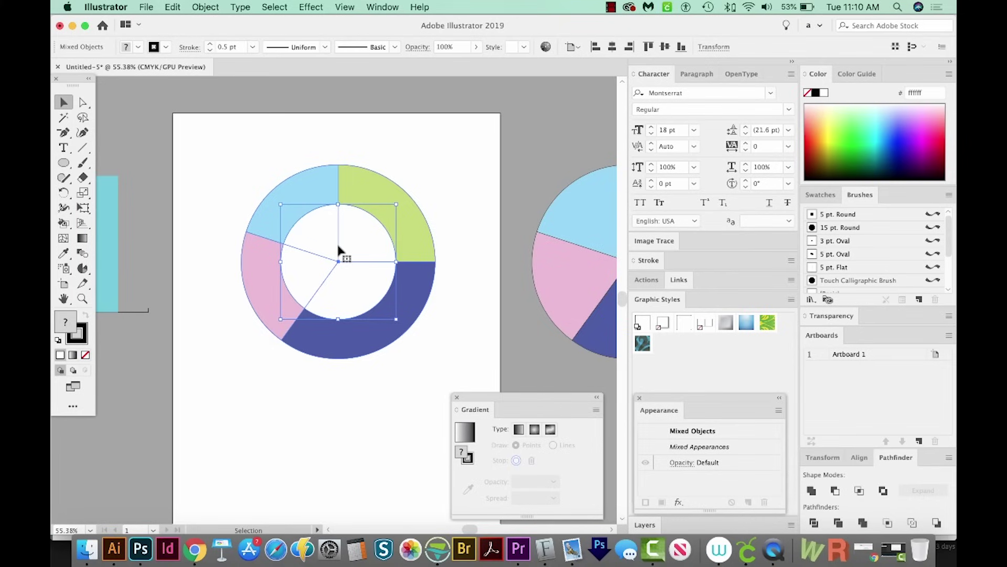
left_click(438, 234)
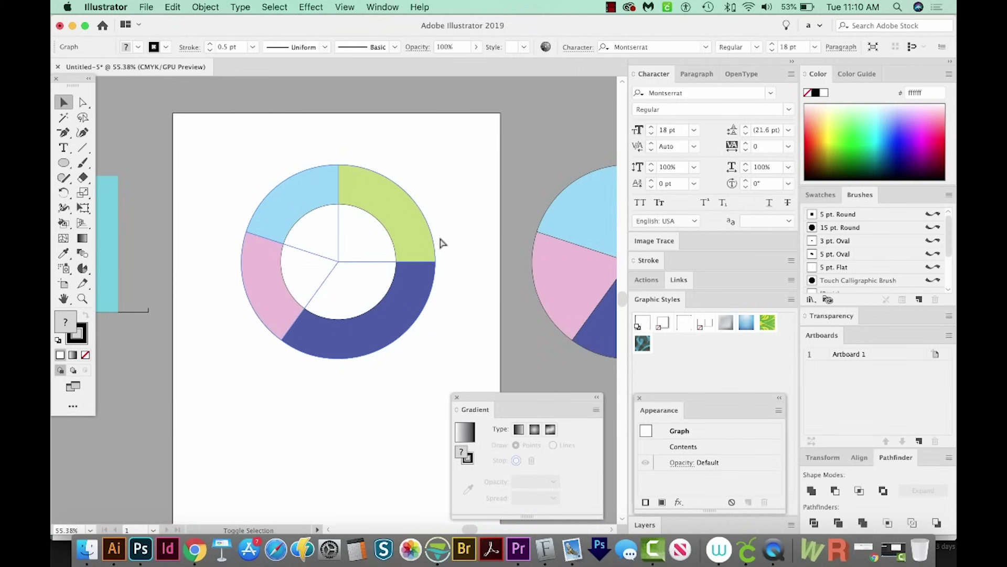
key("super+shift+g")
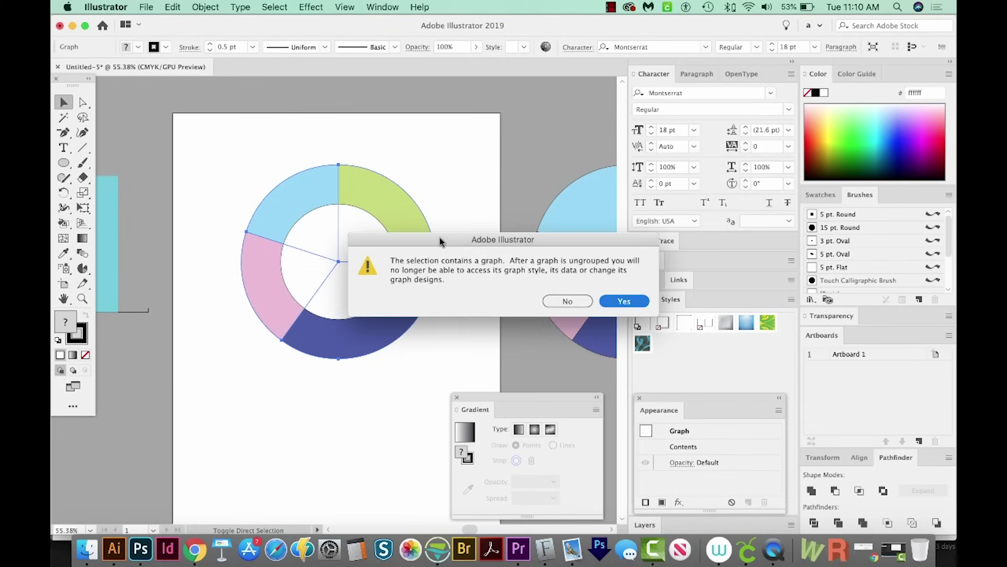
left_click(624, 301)
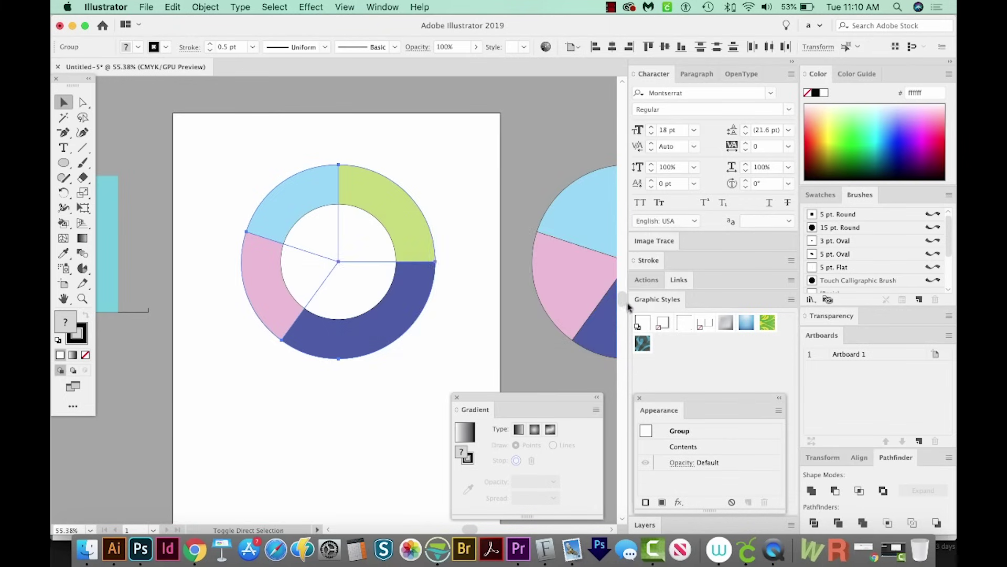
key("super+shift+g")
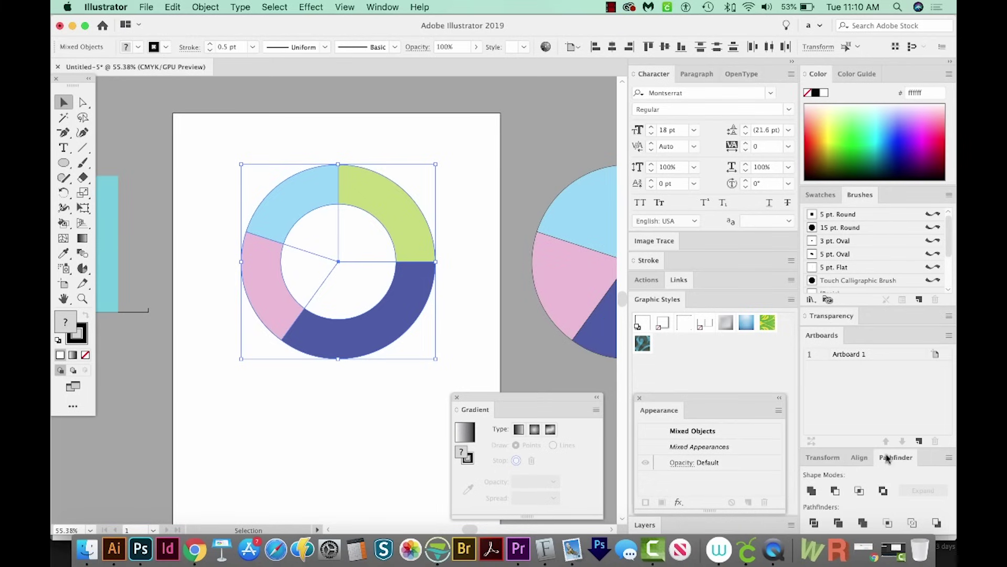
left_click(814, 525)
Step: Delete the inner white wedges to hollow out the donut's centre
left_click(353, 221)
key("a")
left_click(355, 234)
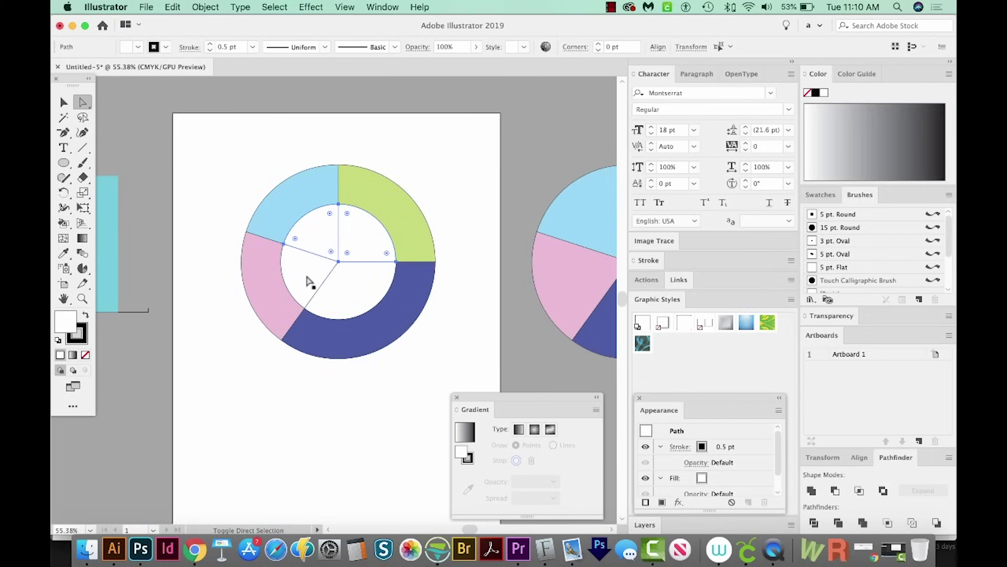
key("Delete")
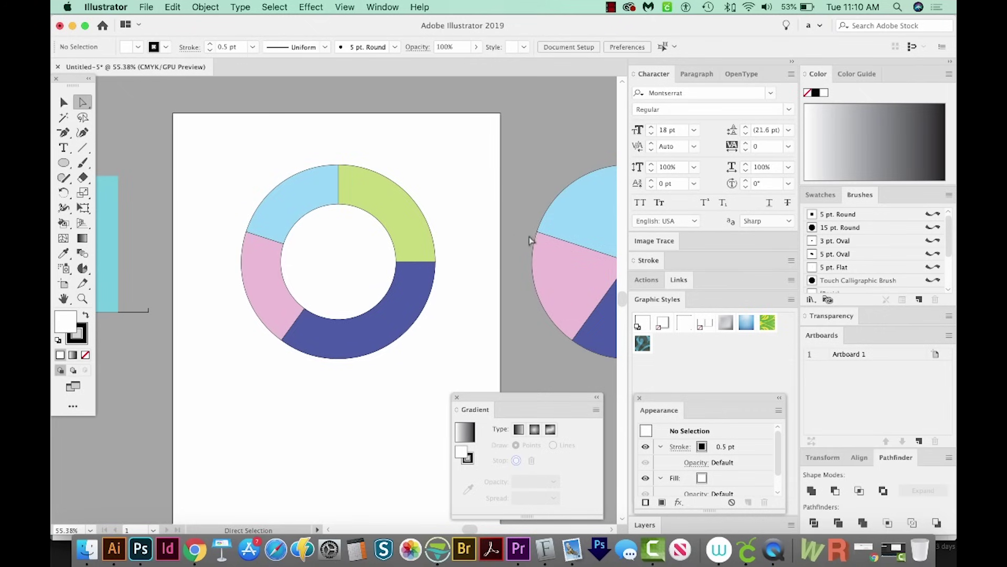
key("v")
left_click(363, 253)
Step: Move the spare pie graph to the right of the donut, past the artboard edge
left_click_drag(588, 279, 410, 278)
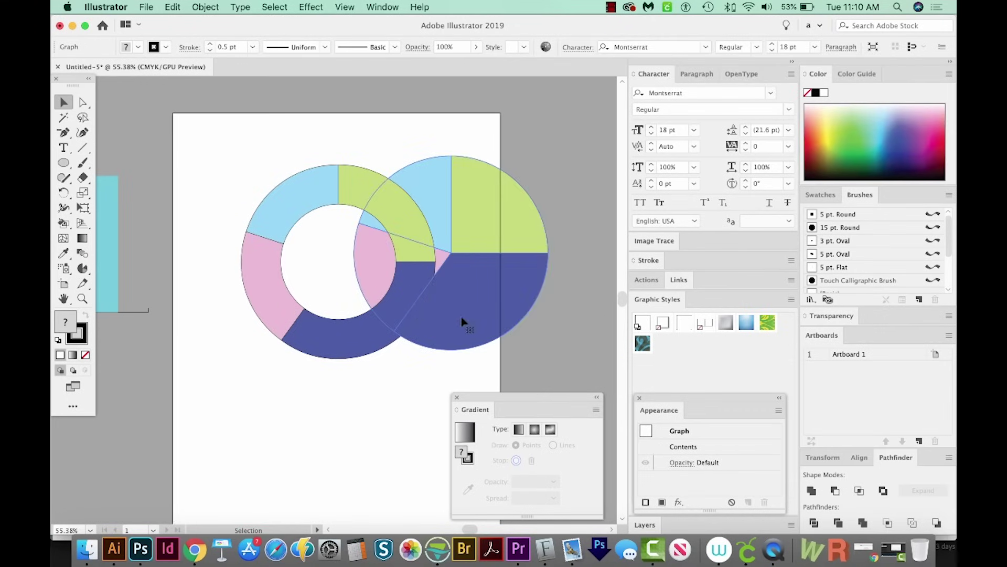
left_click_drag(462, 321, 567, 330)
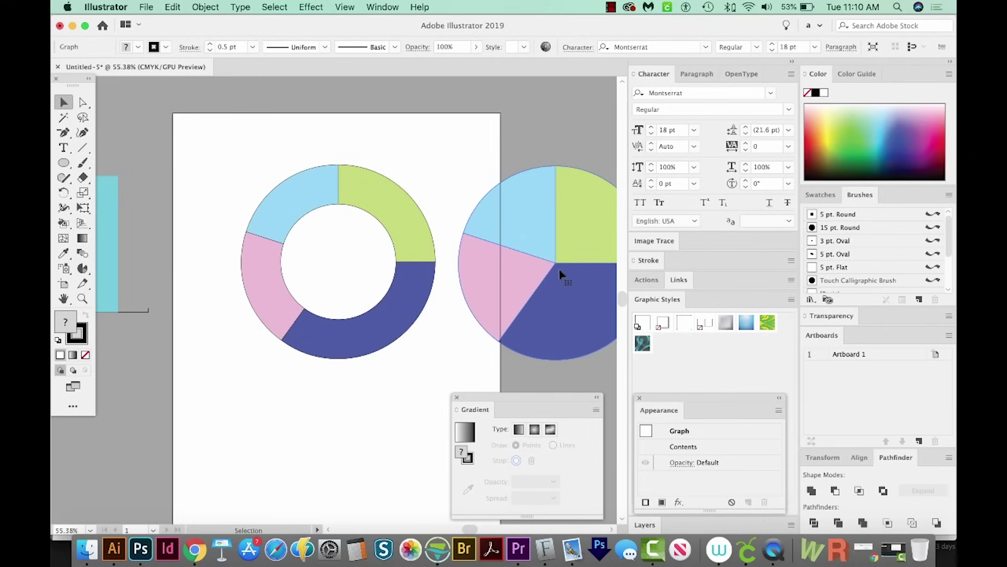
left_click_drag(528, 320, 591, 311)
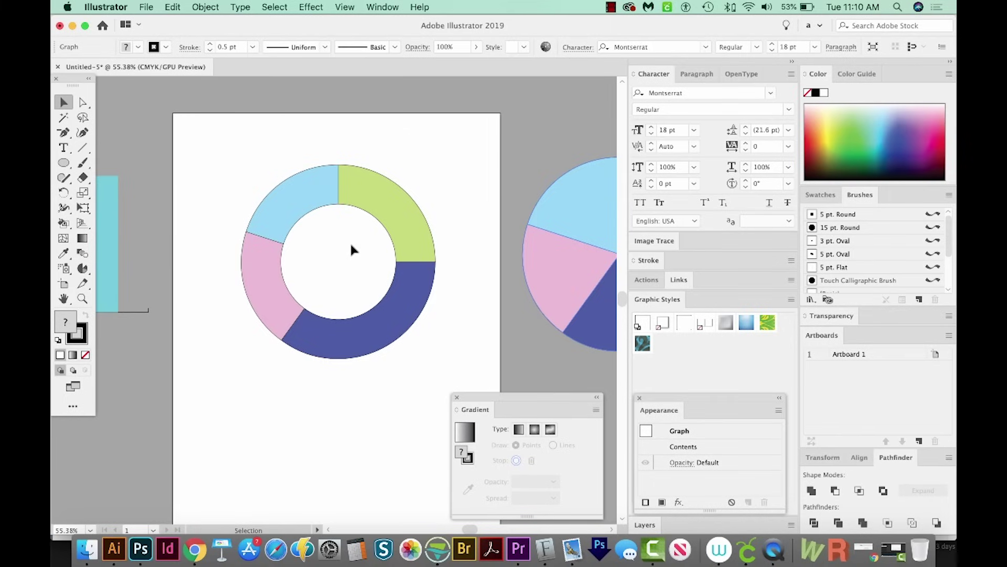
left_click_drag(351, 250, 339, 300)
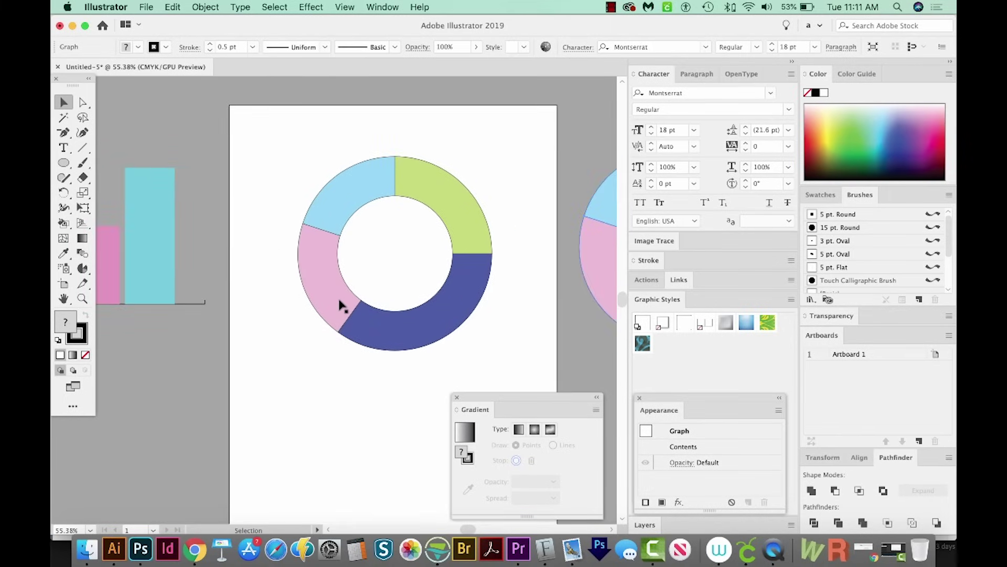